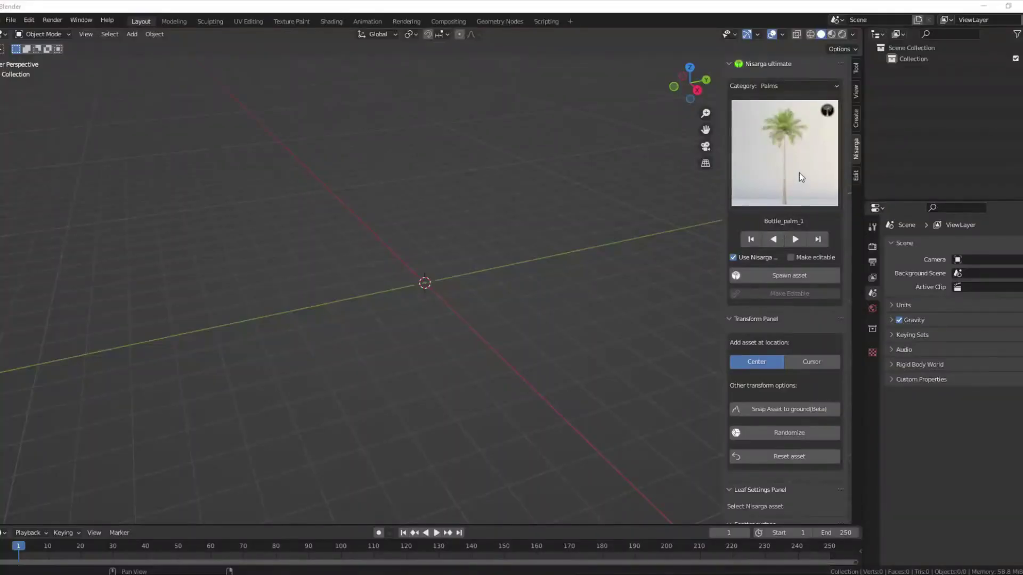
# Browse the palm asset grid and keep Bottle_palm_1 selected
pyautogui.click(799, 173)
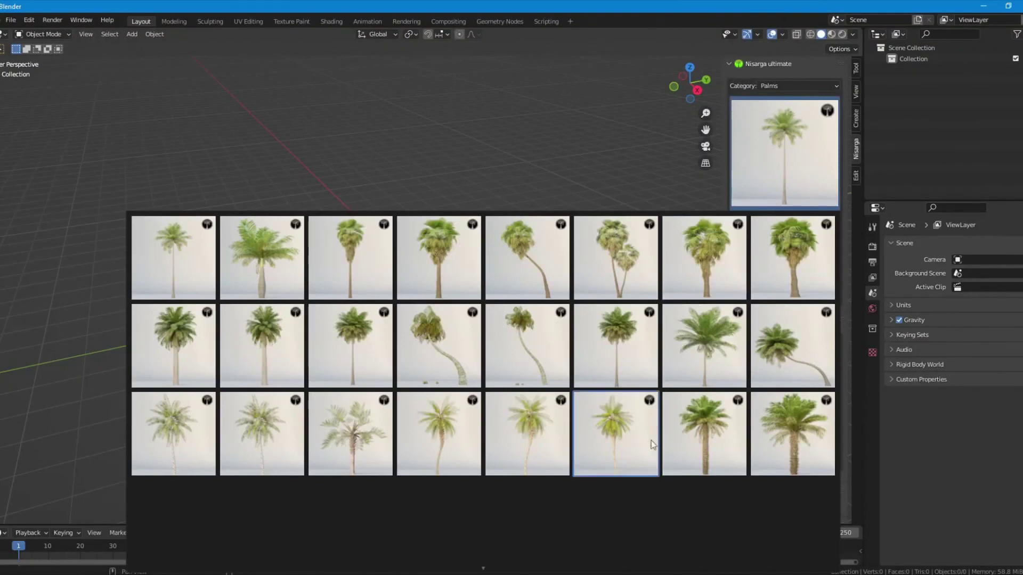
pyautogui.scroll(-5, 664, 454)
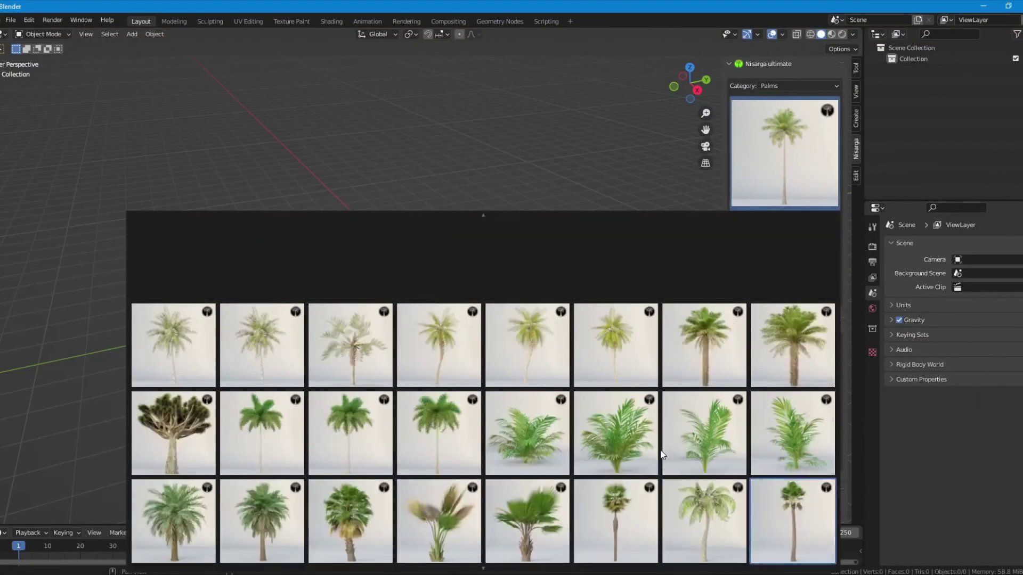
pyautogui.scroll(4, 663, 454)
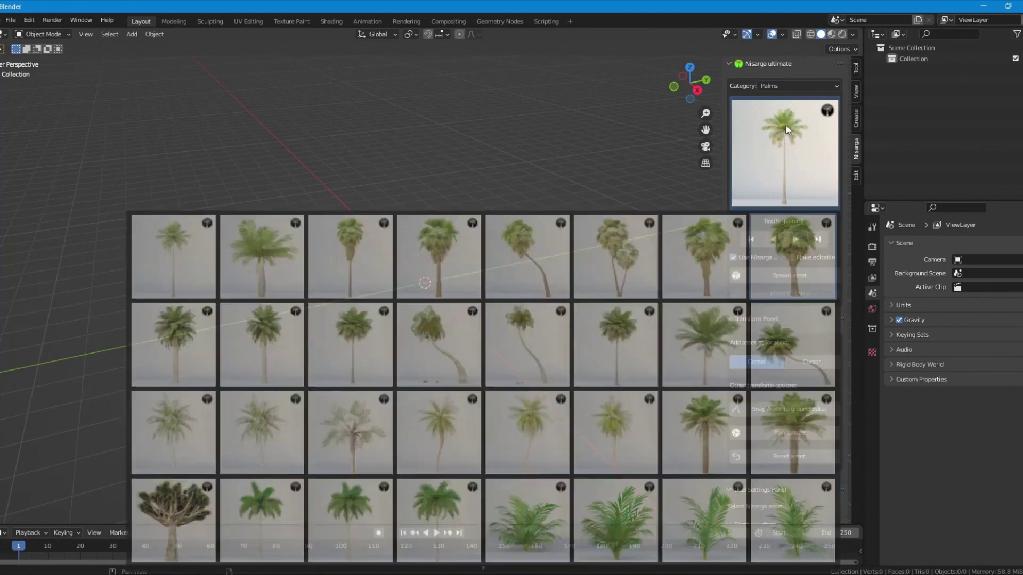
pyautogui.click(786, 126)
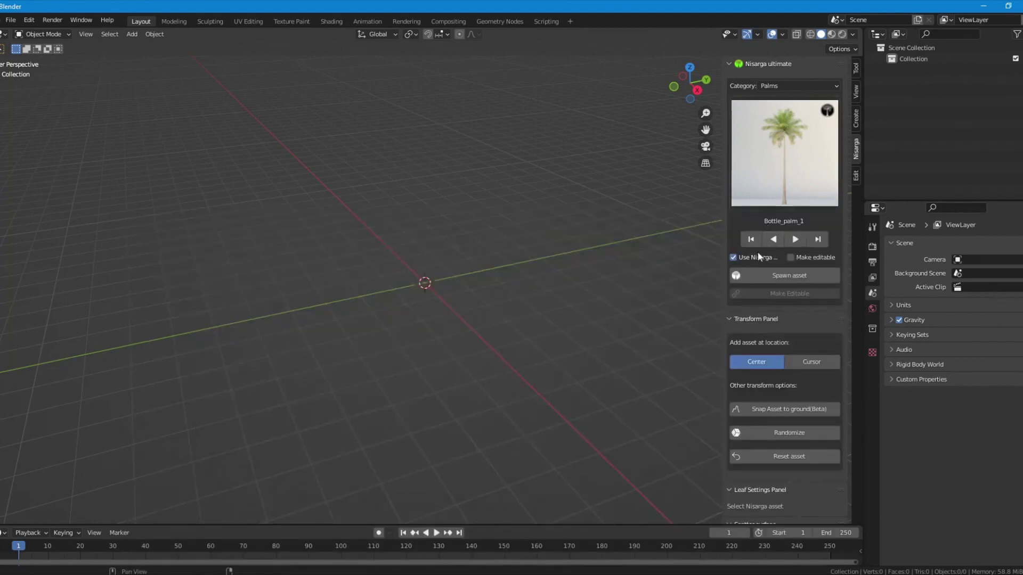
# Cycle through the palm assets with the arrows, ending back on Bottle_palm_1
pyautogui.click(814, 241)
pyautogui.click(783, 241)
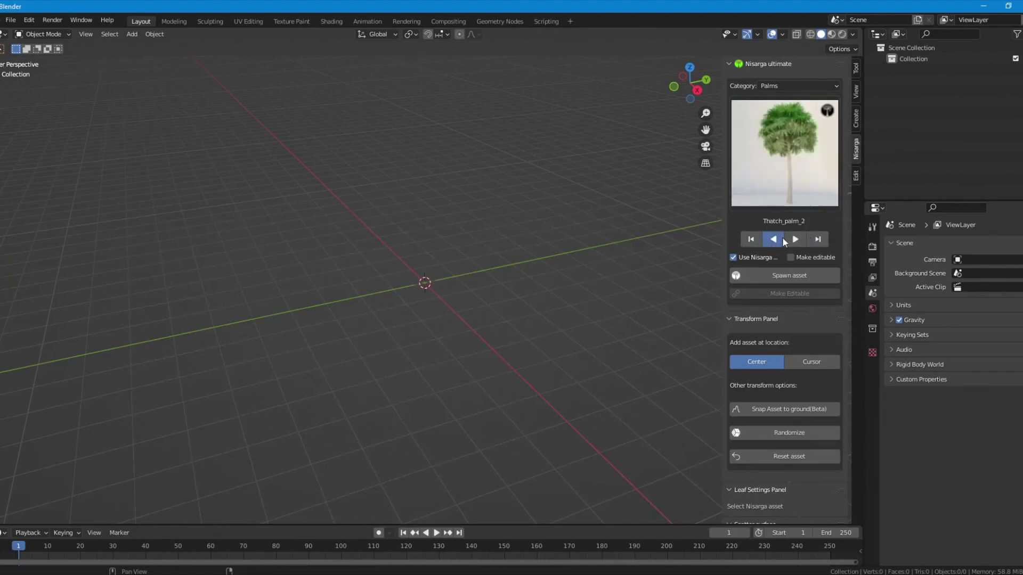
pyautogui.click(783, 241)
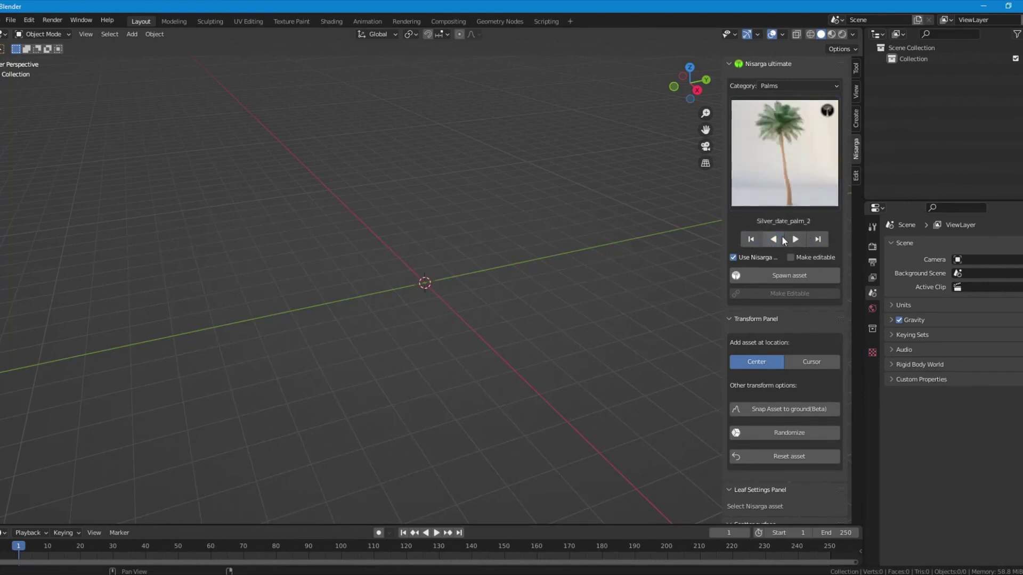
pyautogui.click(753, 240)
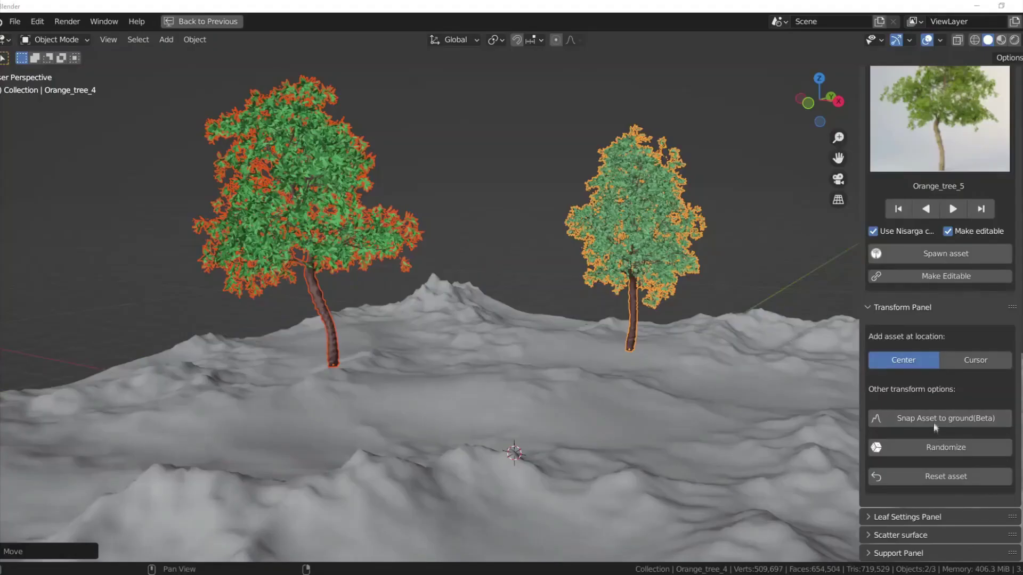
# Snap both orange trees to the terrain, then lift them straight up along Z
pyautogui.click(935, 420)
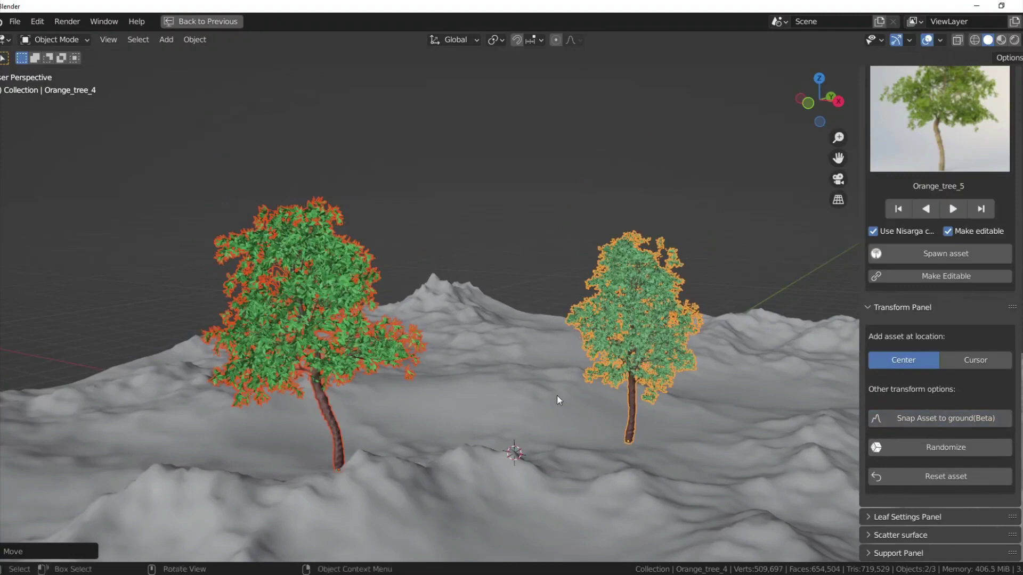
pyautogui.press('g')
pyautogui.press('z')
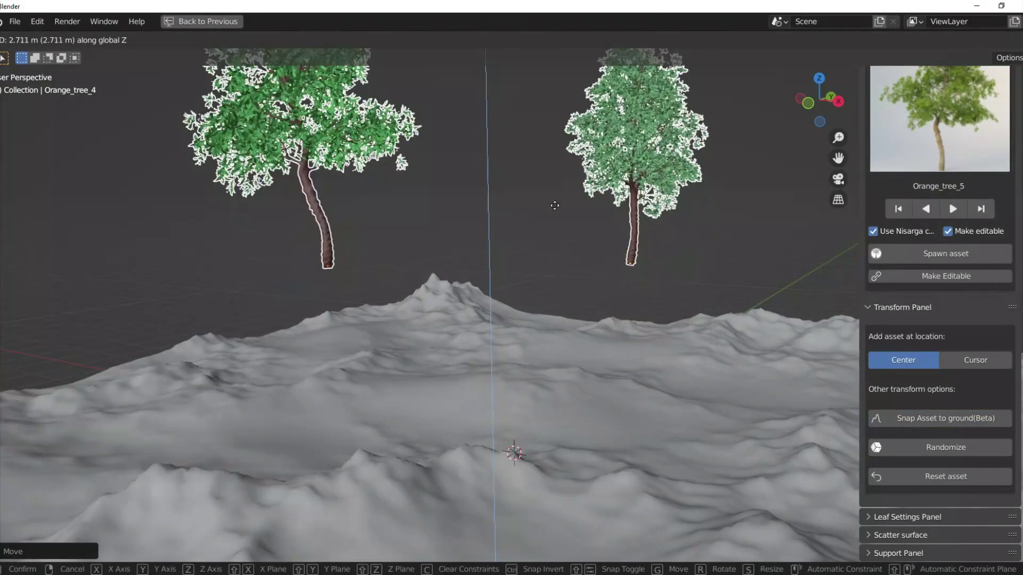
pyautogui.click(543, 210)
# Snap the left and right orange trees to the ground individually, then make the thatch palm editable
pyautogui.click(236, 169)
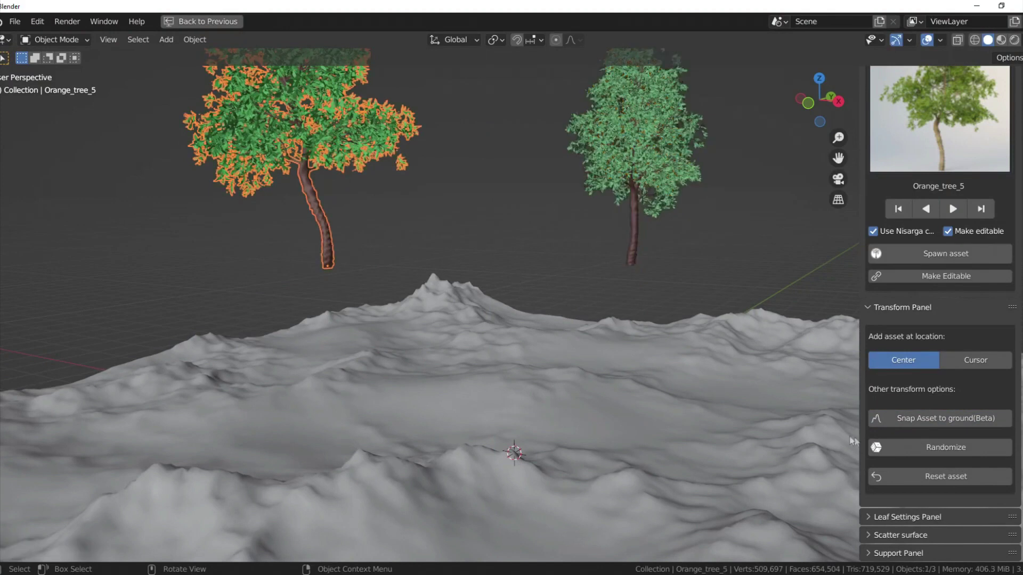
pyautogui.click(912, 421)
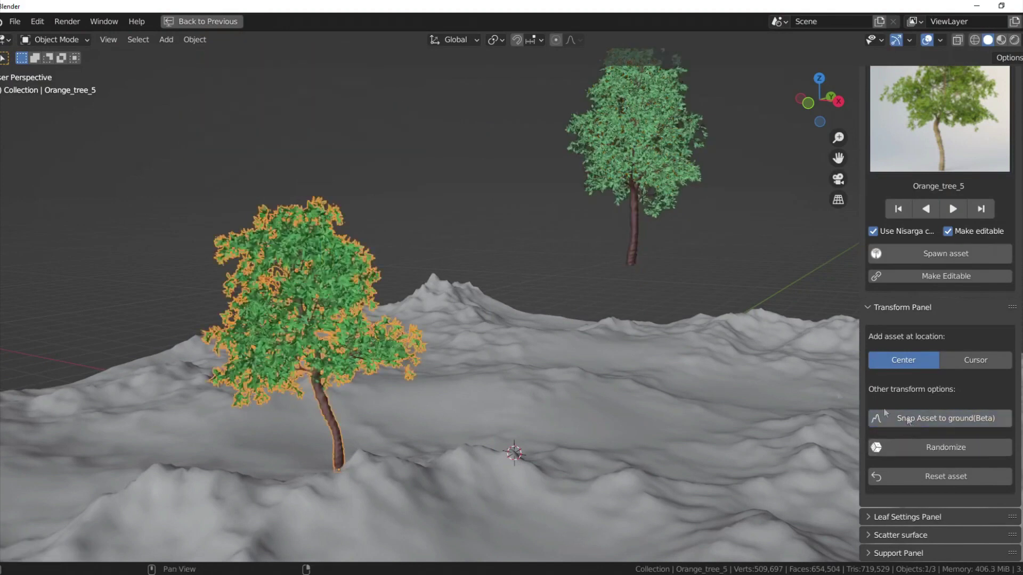
pyautogui.click(650, 168)
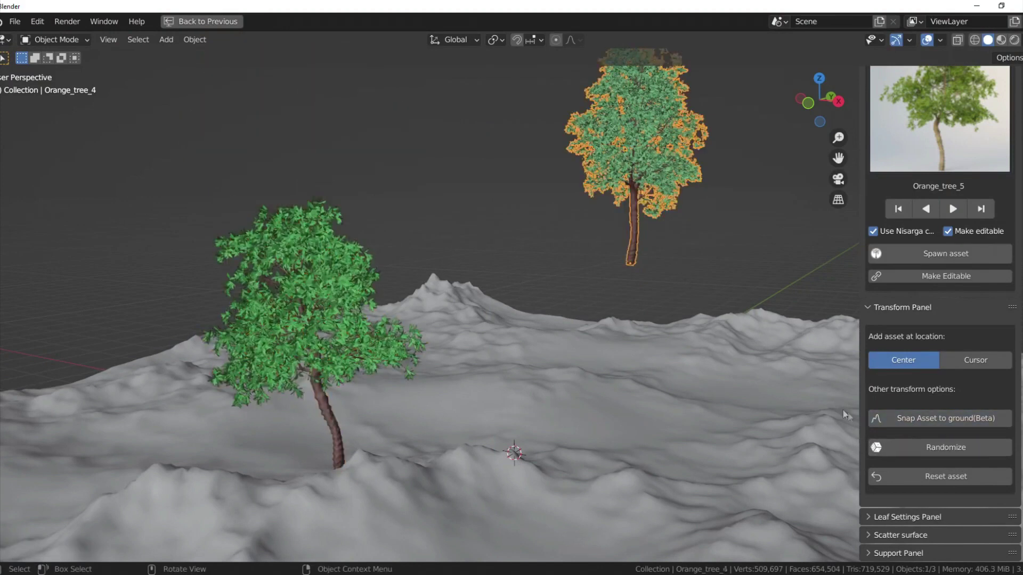
pyautogui.click(888, 417)
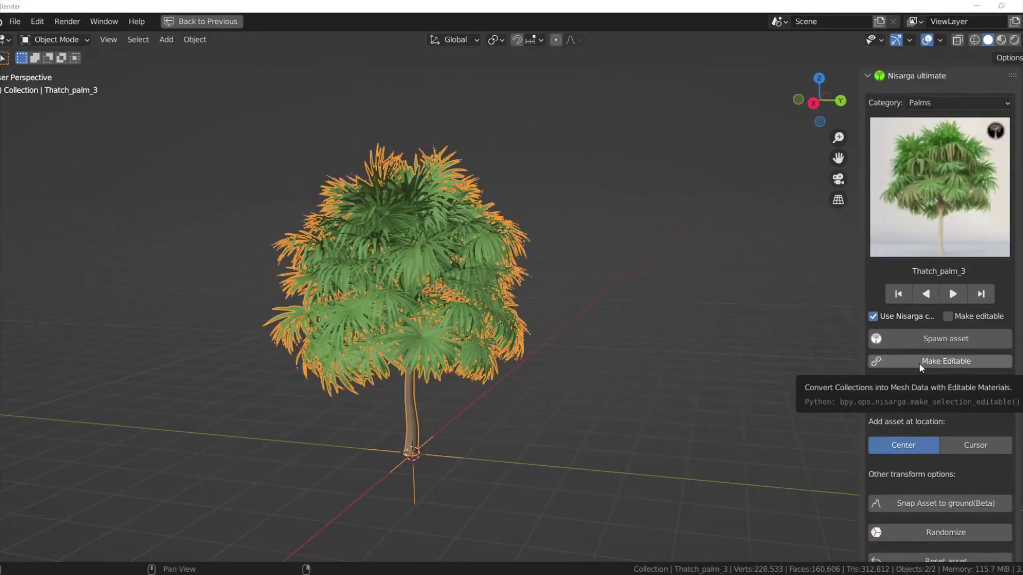
pyautogui.click(919, 363)
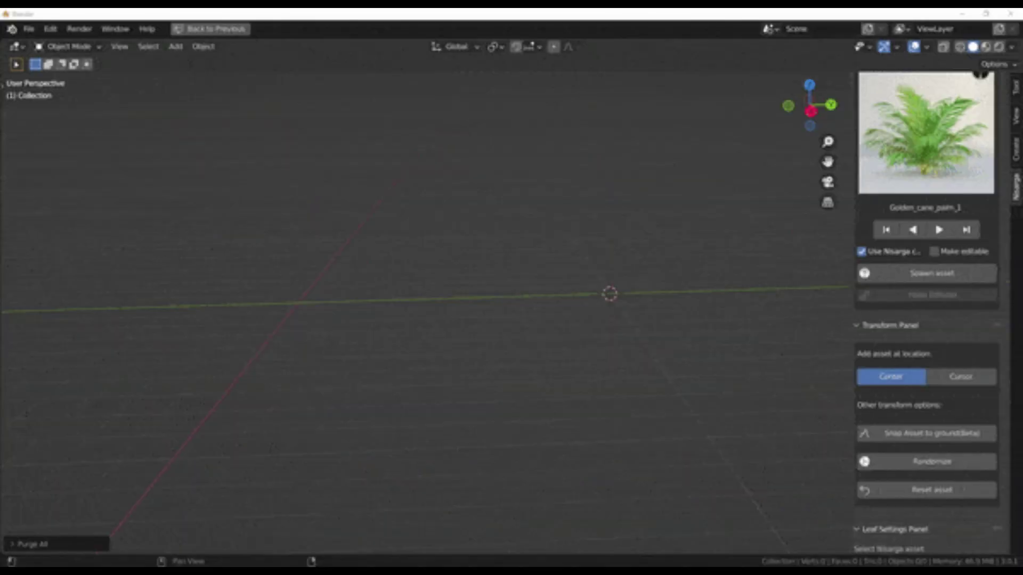
# Spawn a Golden_cane_palm_1 at the centre, then more copies at the 3D cursor
pyautogui.click(914, 283)
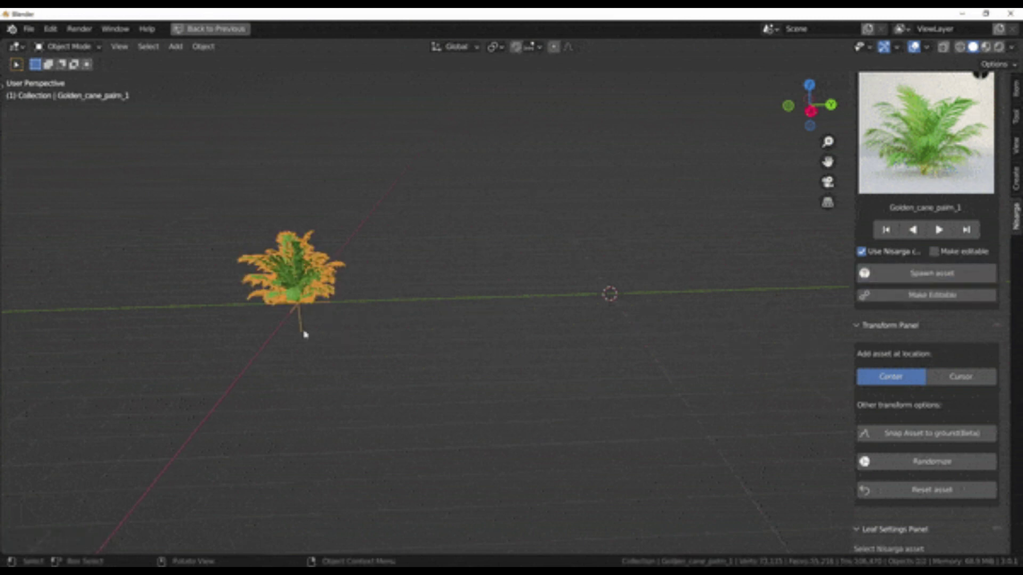
pyautogui.click(944, 379)
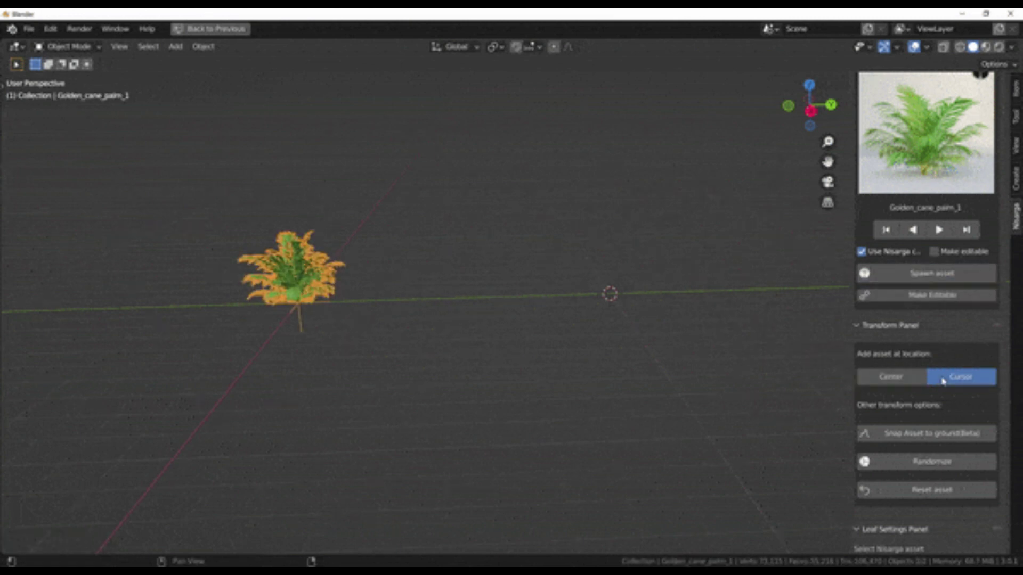
pyautogui.click(919, 273)
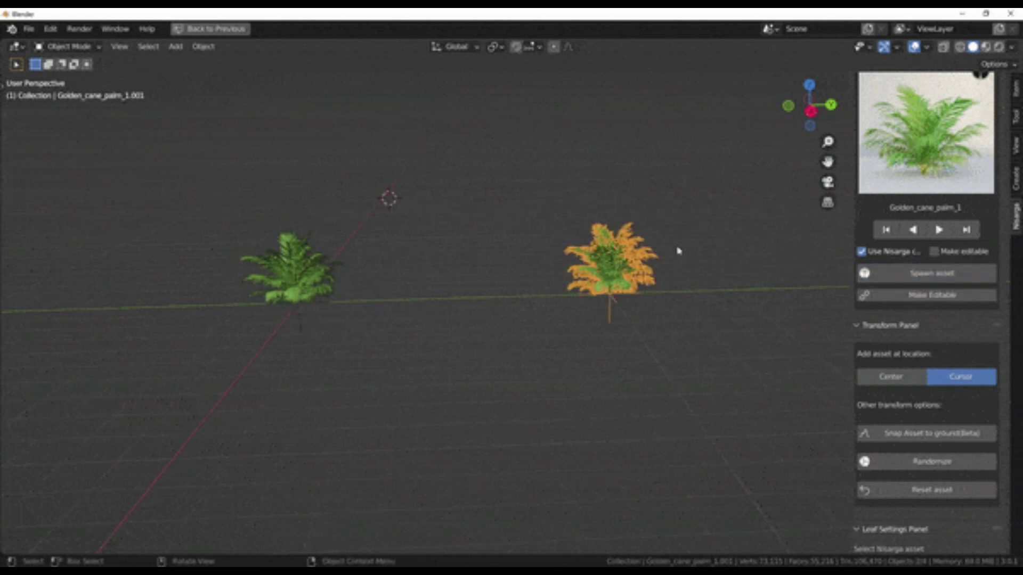
pyautogui.click(927, 274)
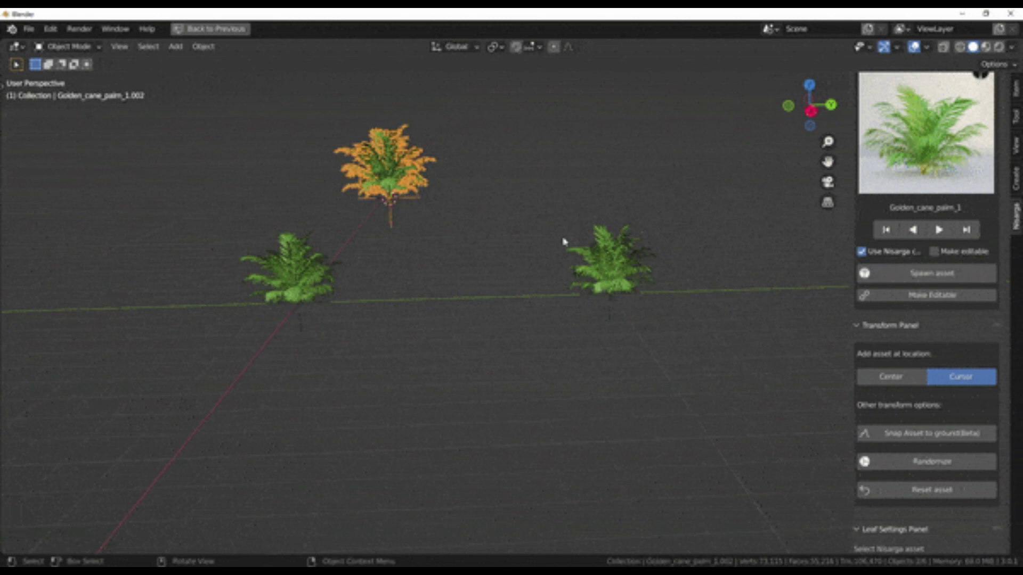
pyautogui.click(975, 280)
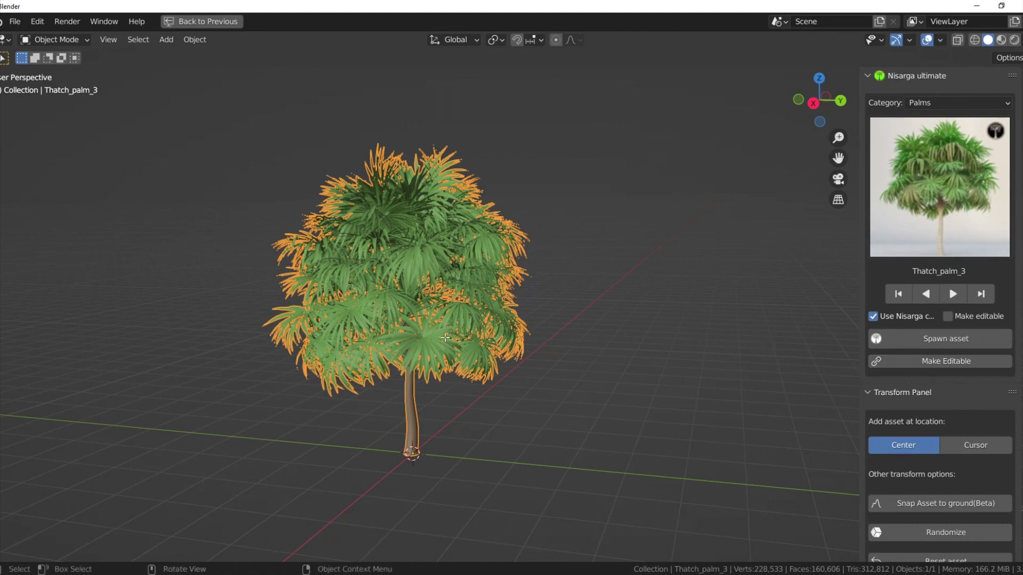
# Inspect Thatch_palm_3's mesh in Edit Mode, then return to Object Mode
pyautogui.press('Tab')
pyautogui.scroll(5, 446, 338)
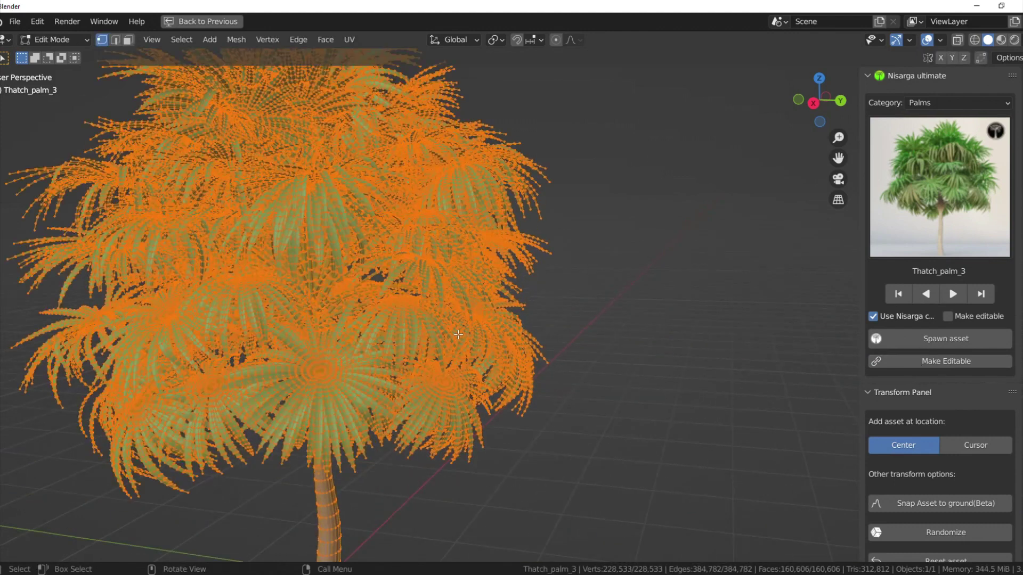
pyautogui.scroll(-5, 484, 325)
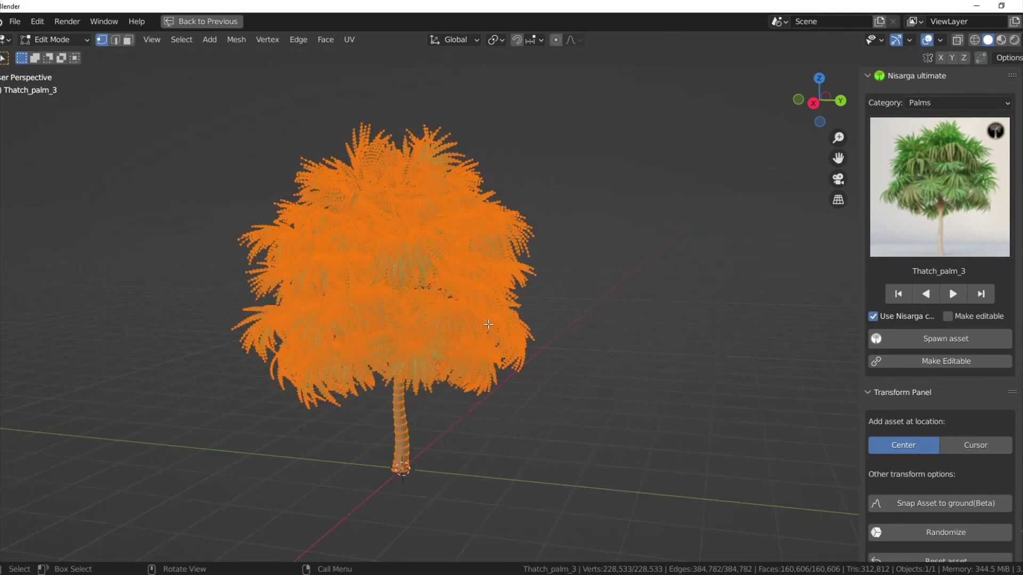
pyautogui.scroll(2, 488, 324)
pyautogui.press('Tab')
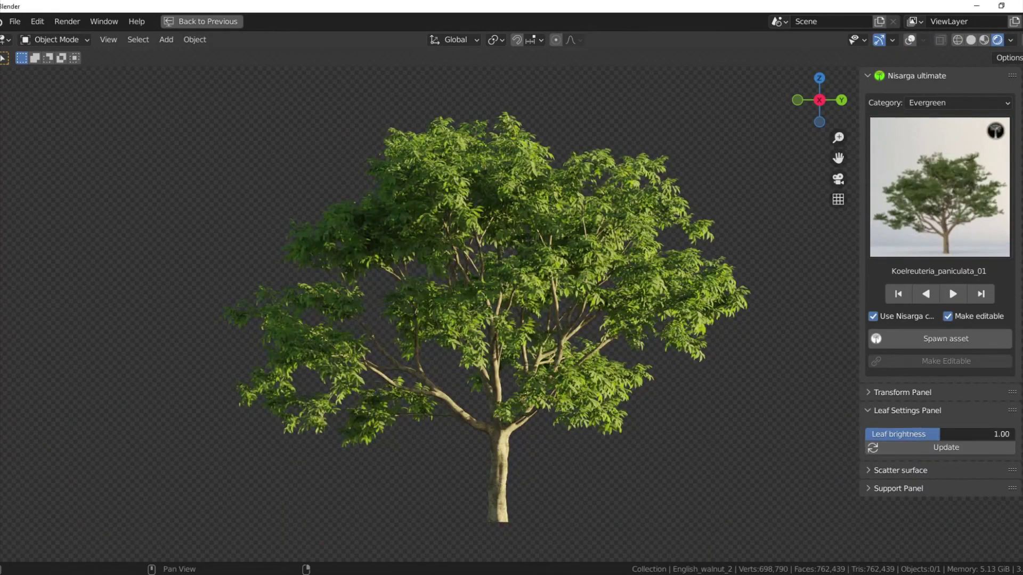
# Apply Leaf brightness 1.91 to the evergreen tree with Update
pyautogui.click(954, 449)
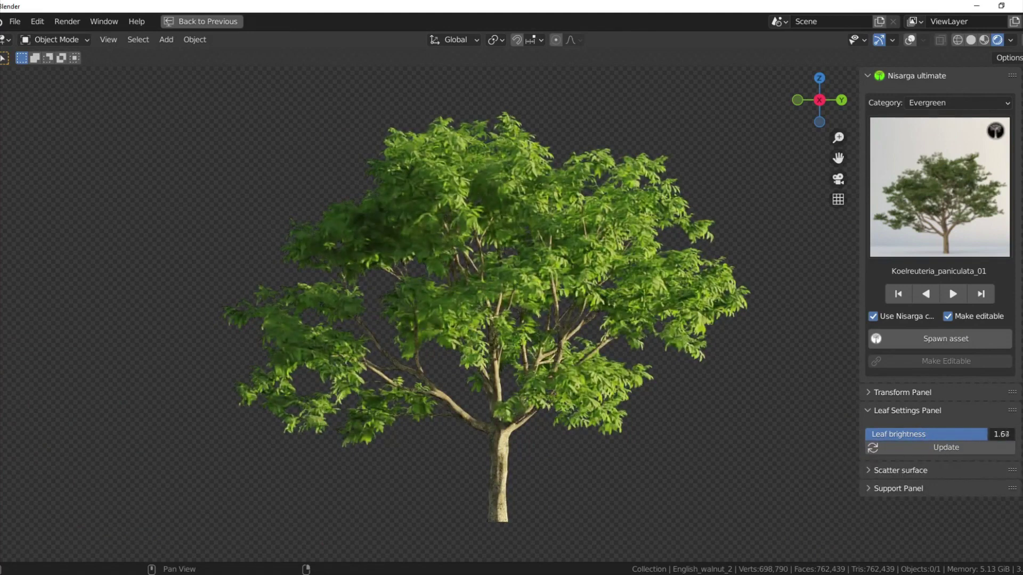
pyautogui.click(982, 449)
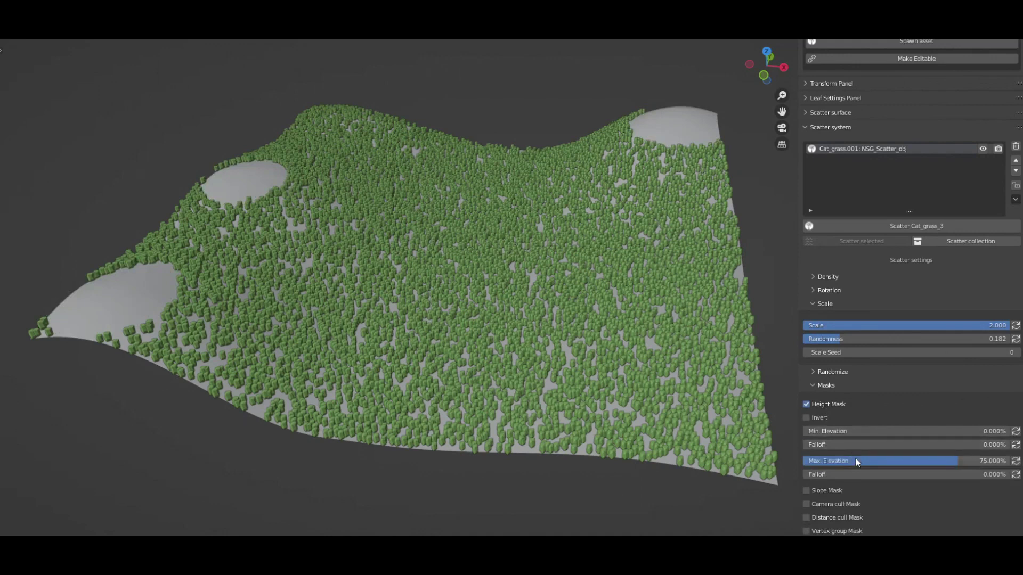
# Lower the grass Max. Elevation, try Invert, then set mask Strength to 3.800 and invert it
pyautogui.moveTo(856, 457); pyautogui.dragTo(738, 457)
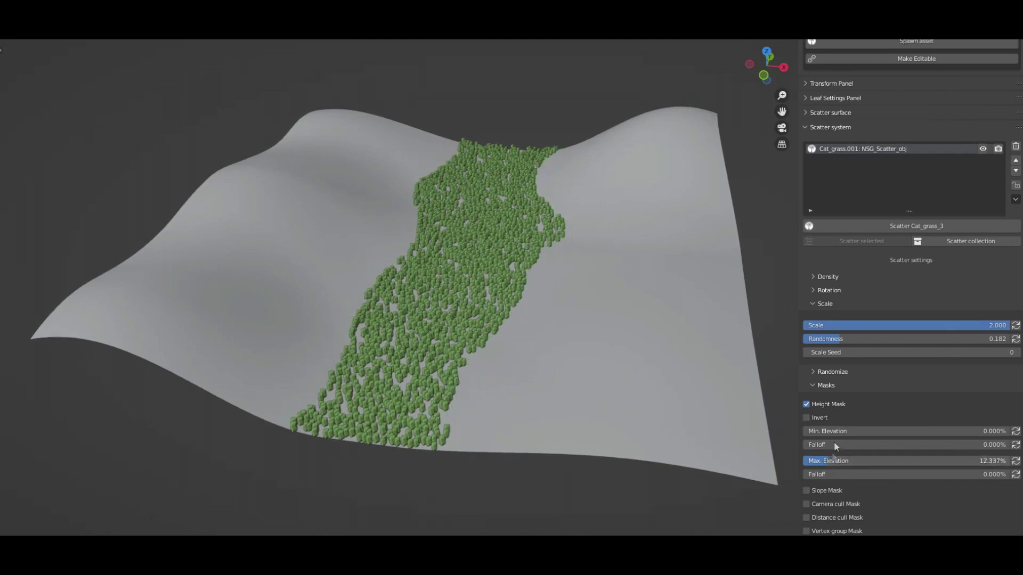
pyautogui.click(813, 417)
pyautogui.click(814, 416)
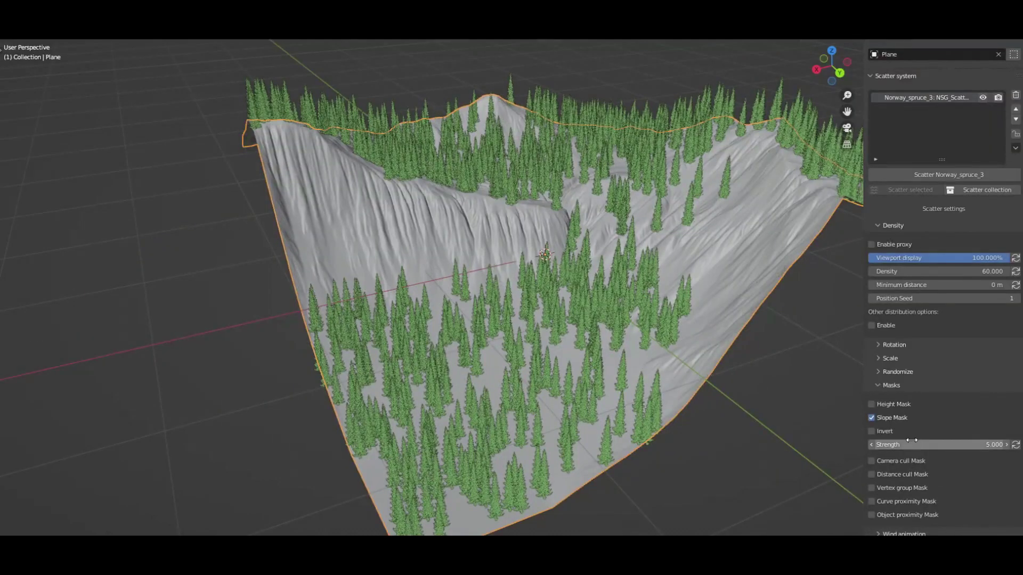
pyautogui.moveTo(911, 444)
pyautogui.mouseDown()
pyautogui.moveTo(874, 445)
pyautogui.moveTo(907, 438)
pyautogui.mouseUp()
pyautogui.click(885, 432)
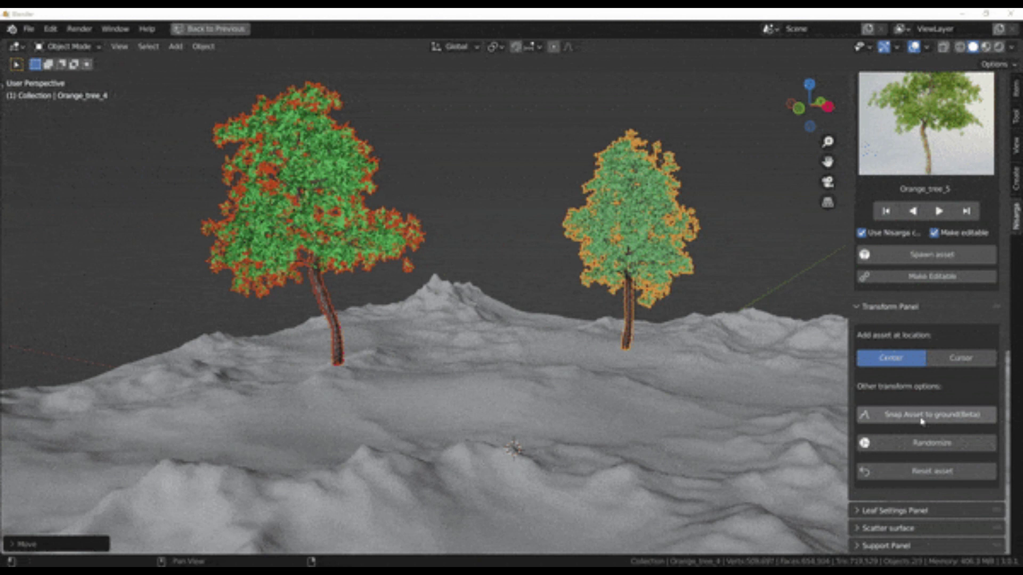
# Snap both orange trees to the terrain, then raise them along Z
pyautogui.click(921, 419)
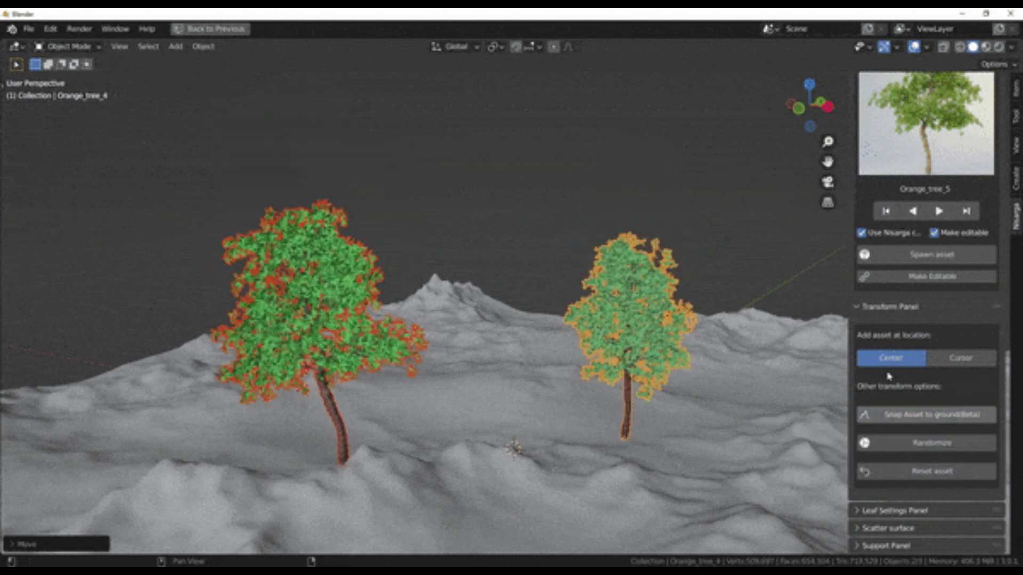
pyautogui.press('g')
pyautogui.press('z')
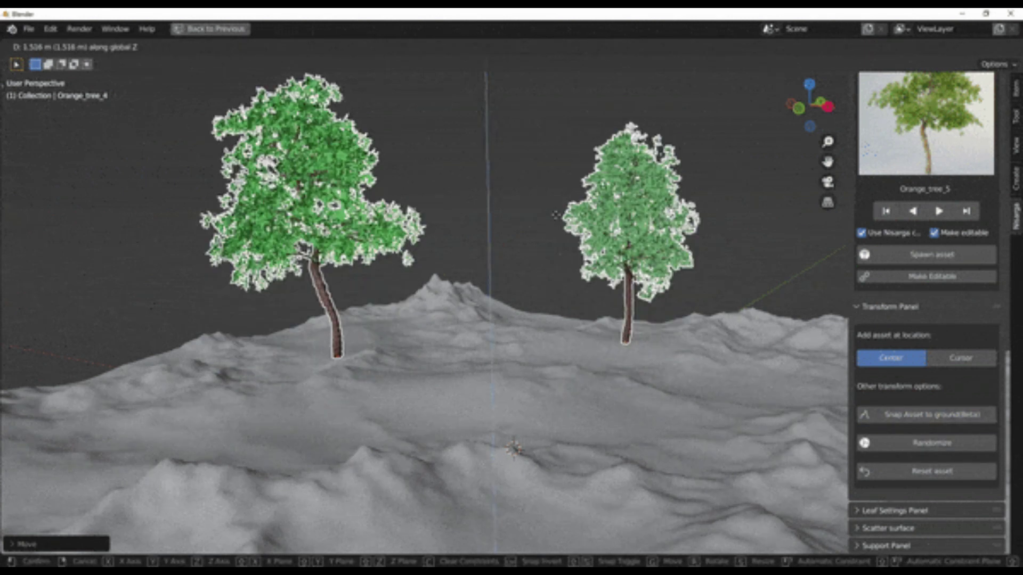
pyautogui.click(450, 195)
# Snap the left tree and then the right tree back onto the terrain
pyautogui.click(245, 171)
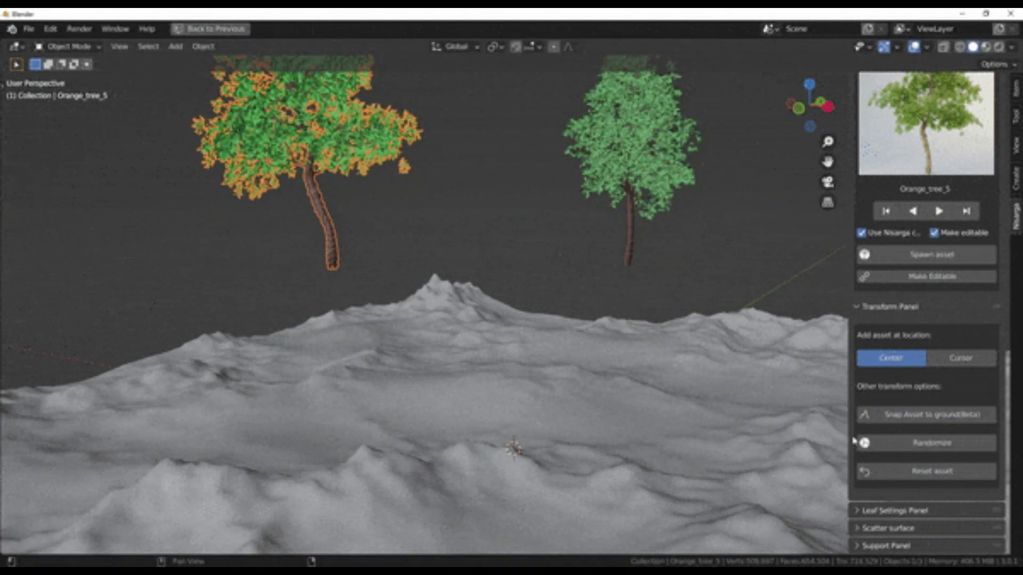
pyautogui.click(903, 415)
pyautogui.click(645, 170)
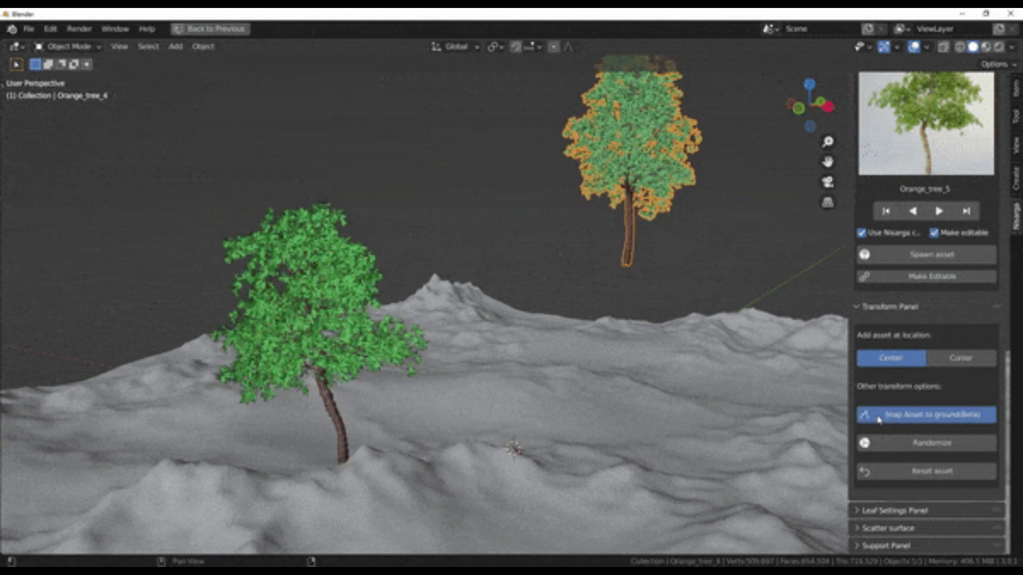
pyautogui.click(923, 415)
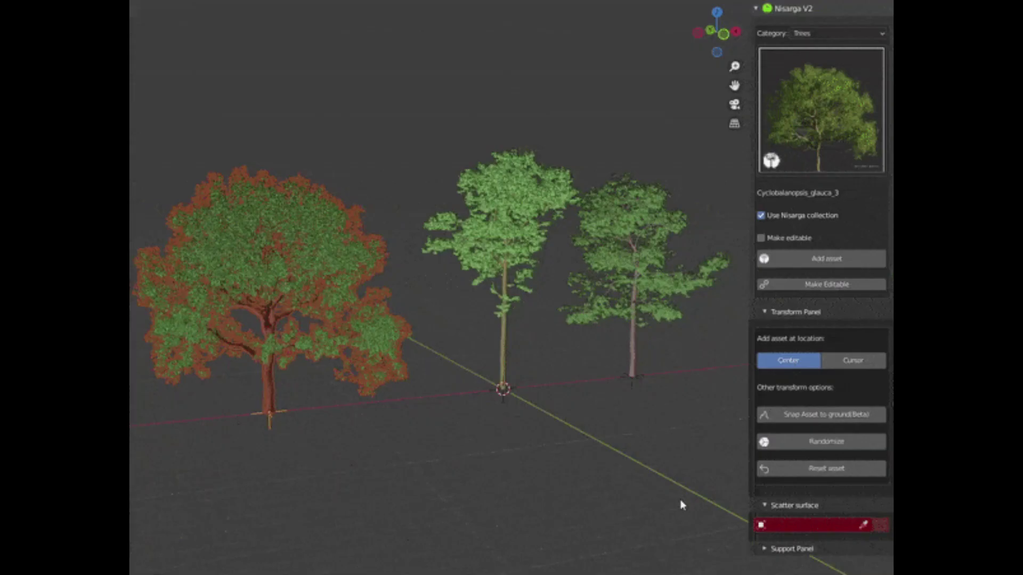
# Randomize the left, middle and right trees one by one, then all three together twice
pyautogui.click(785, 443)
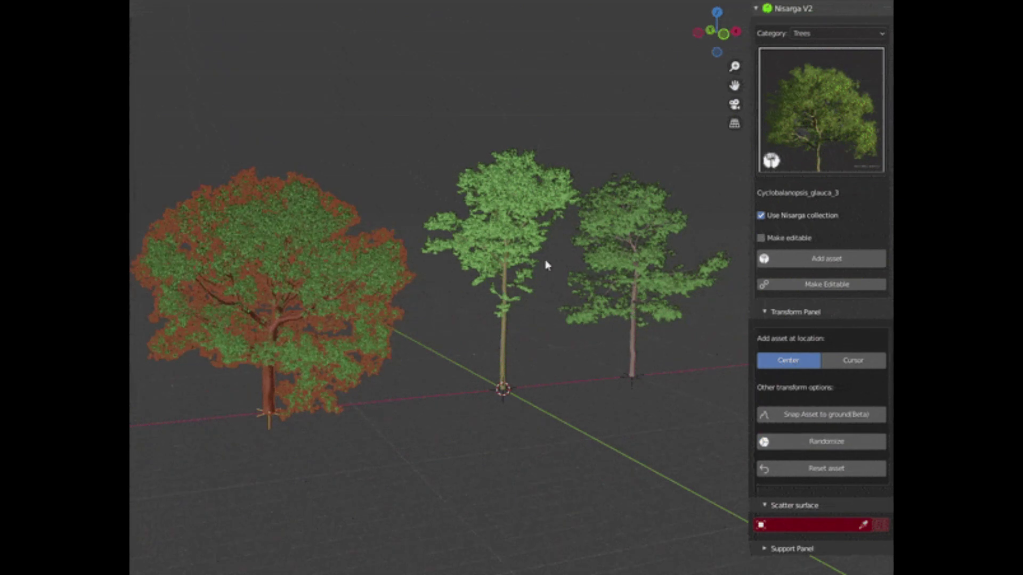
pyautogui.click(529, 228)
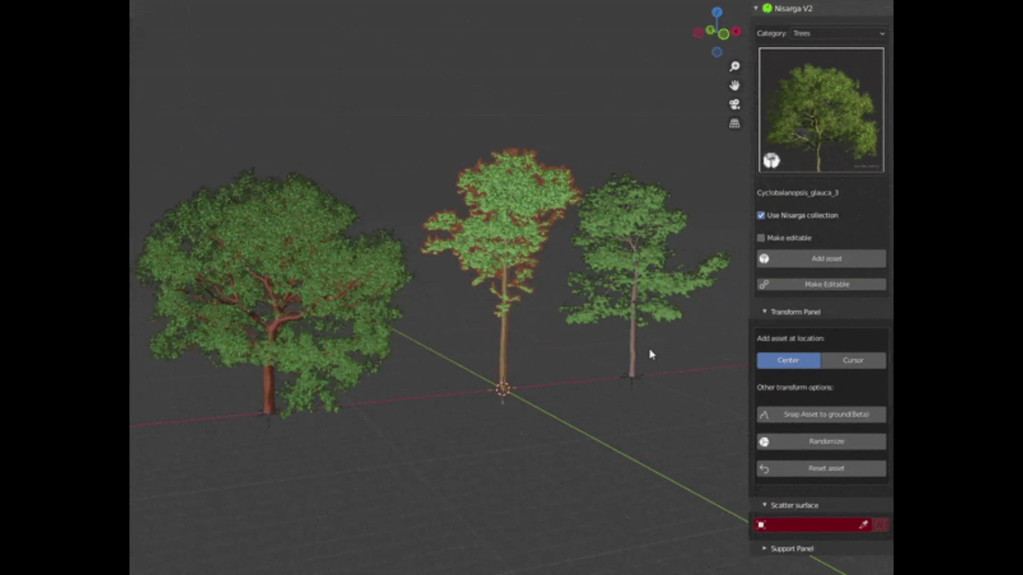
pyautogui.click(785, 442)
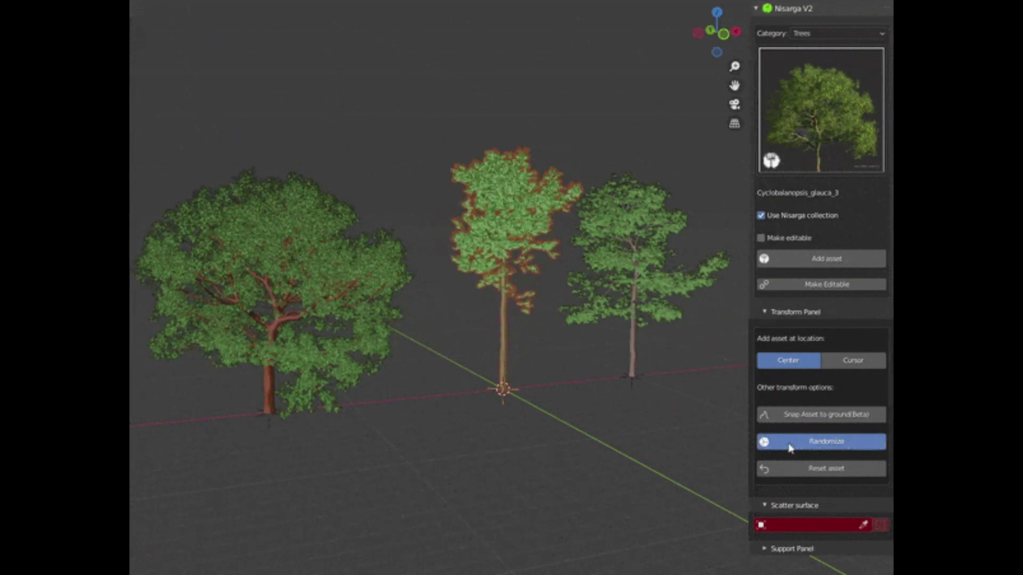
pyautogui.click(669, 243)
pyautogui.click(834, 446)
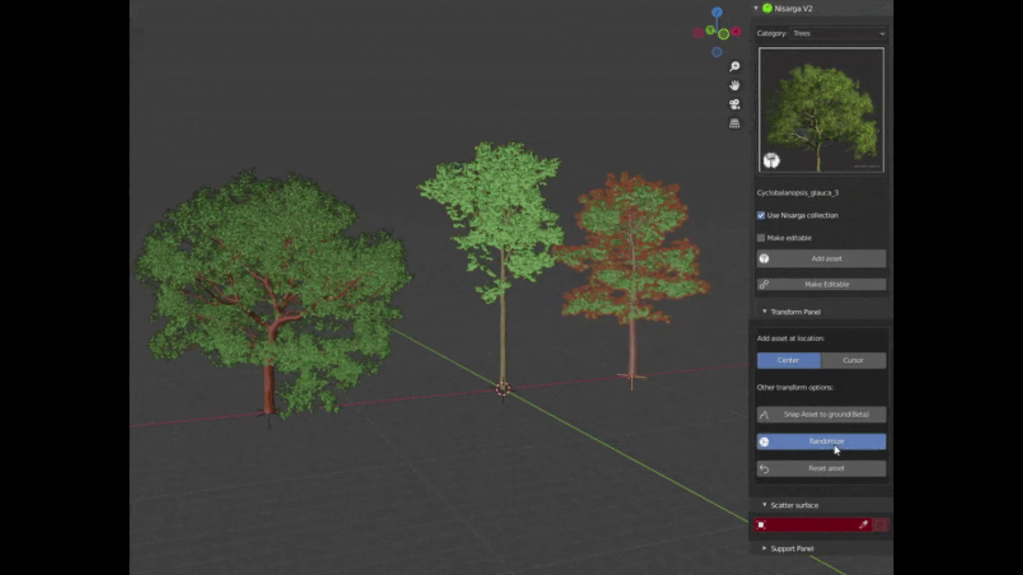
pyautogui.press('a')
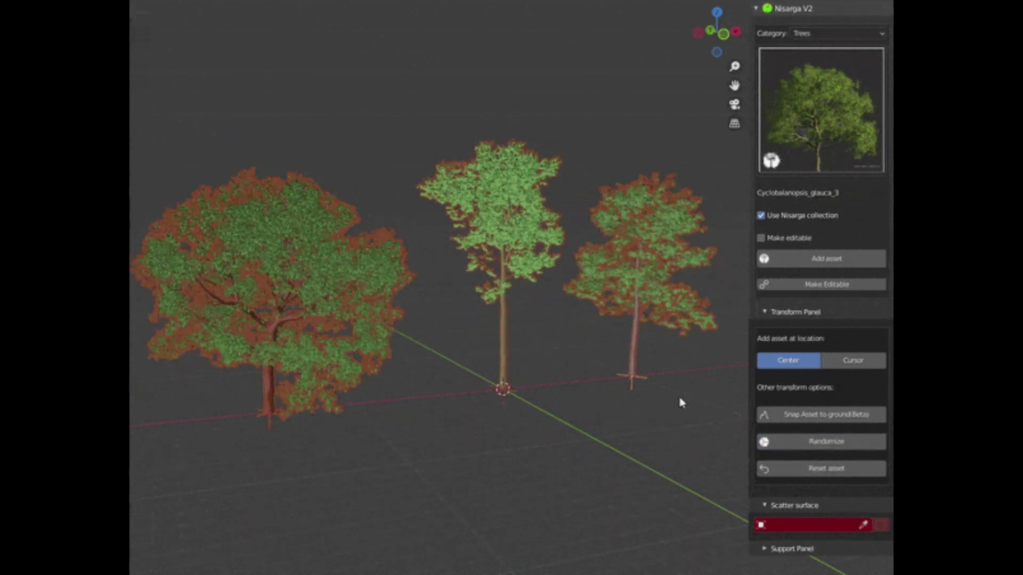
pyautogui.click(787, 442)
pyautogui.click(784, 443)
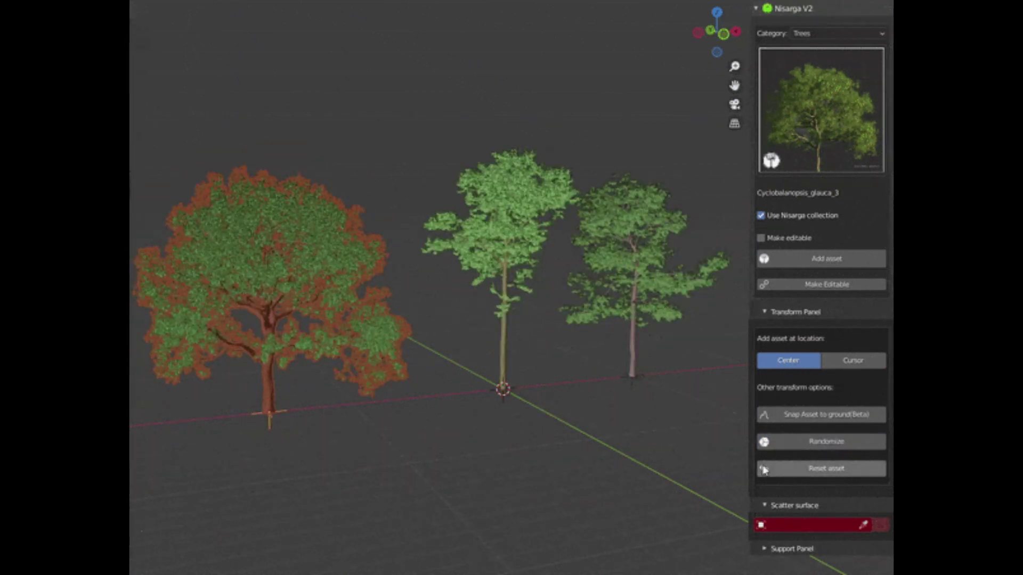
# Re-randomize each tree individually again, then reshape all three at once twice more
pyautogui.click(784, 443)
pyautogui.click(782, 441)
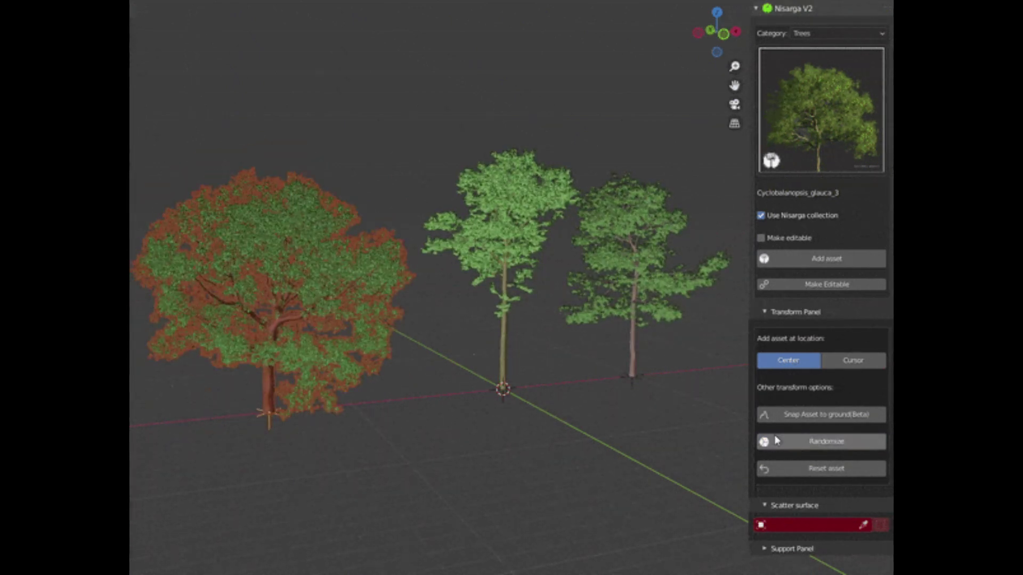
pyautogui.click(529, 228)
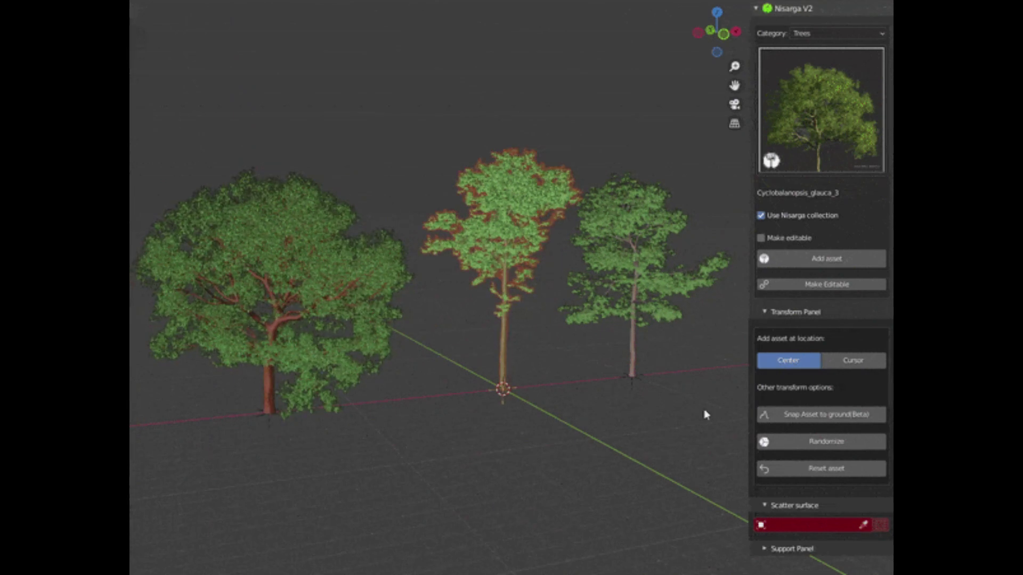
pyautogui.click(776, 441)
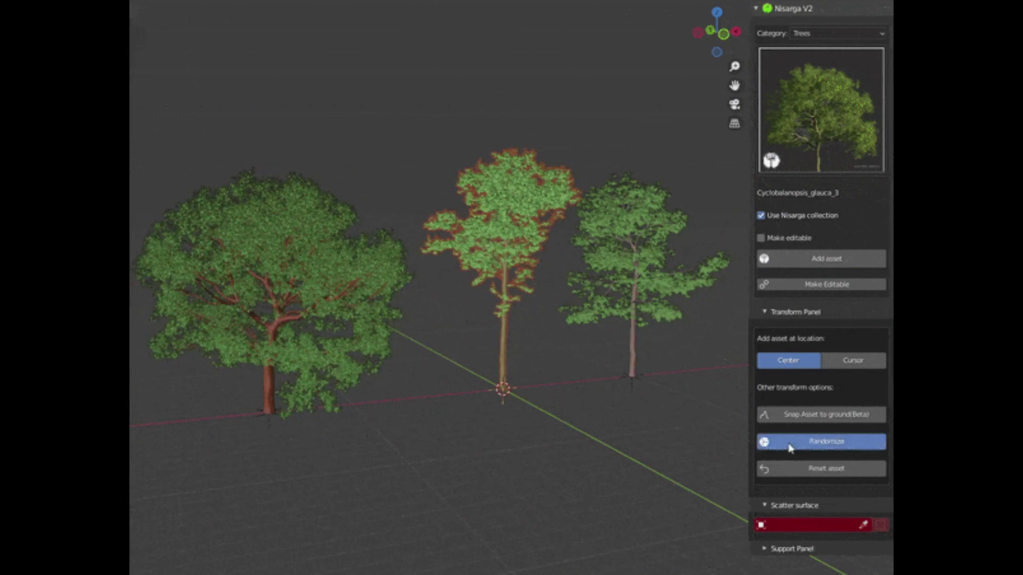
pyautogui.click(667, 244)
pyautogui.click(836, 446)
pyautogui.click(836, 447)
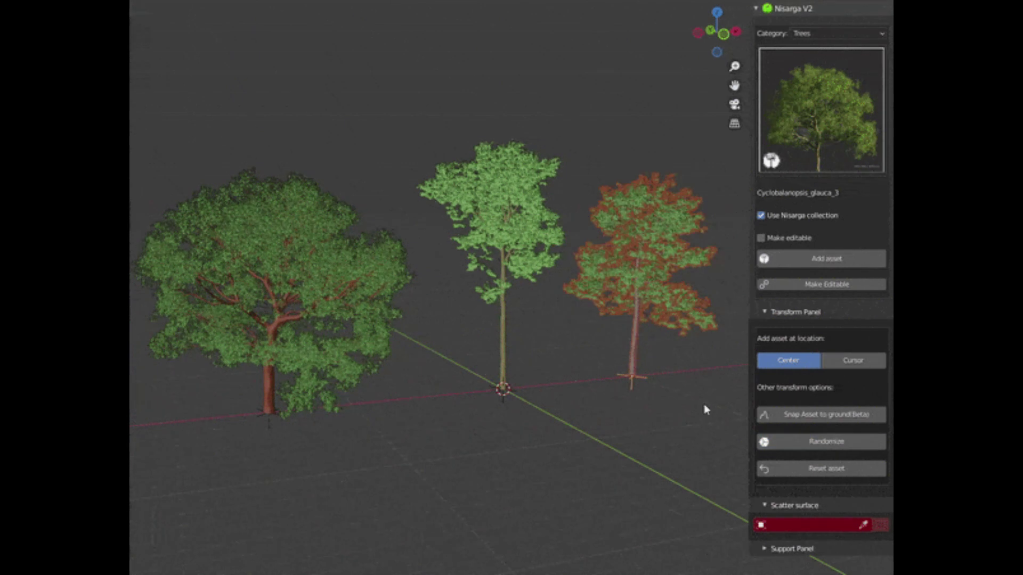
pyautogui.press('a')
pyautogui.click(789, 441)
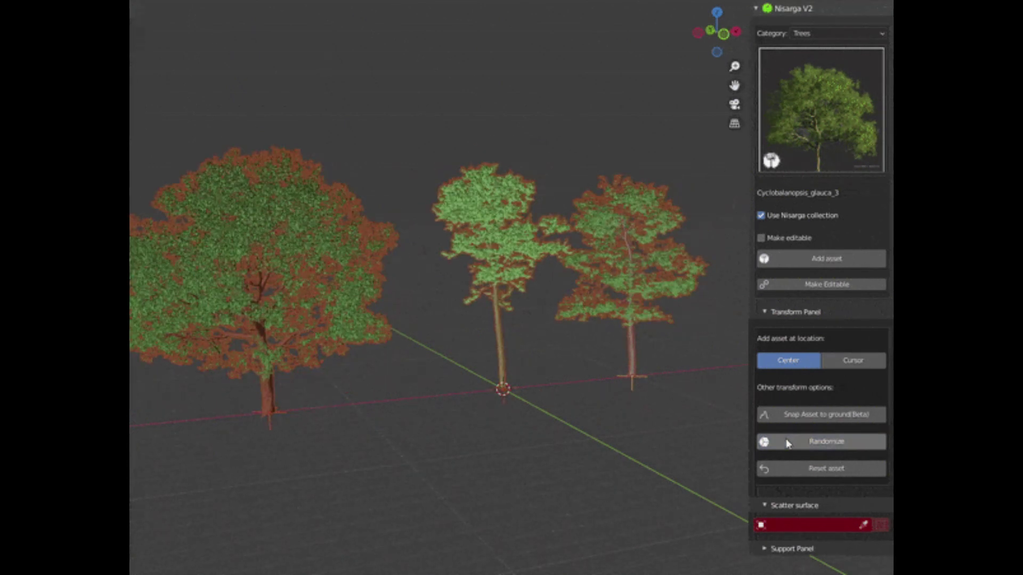
pyautogui.click(790, 441)
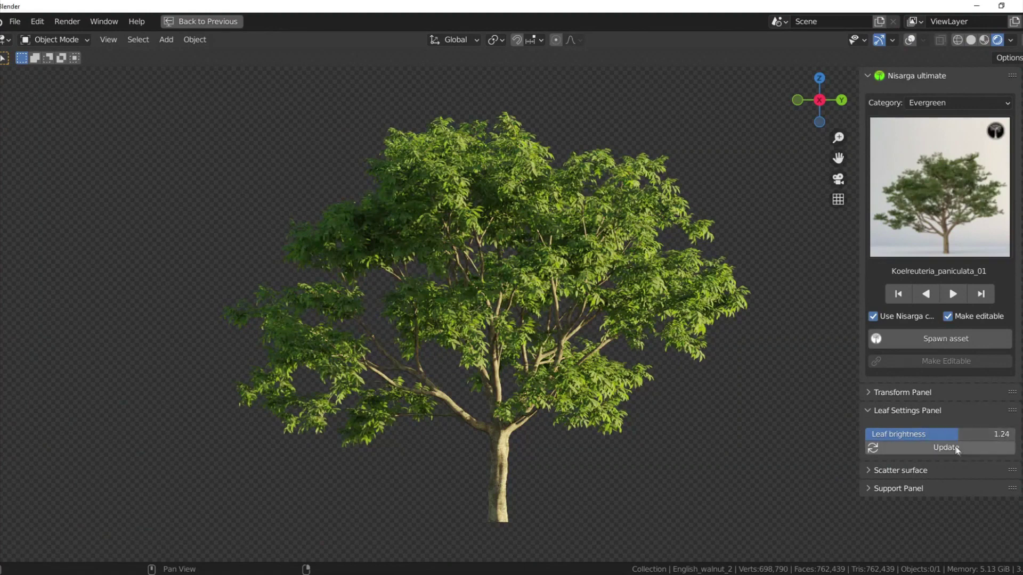
# Raise the large tree's Leaf brightness to 1.91 and apply it
pyautogui.click(956, 449)
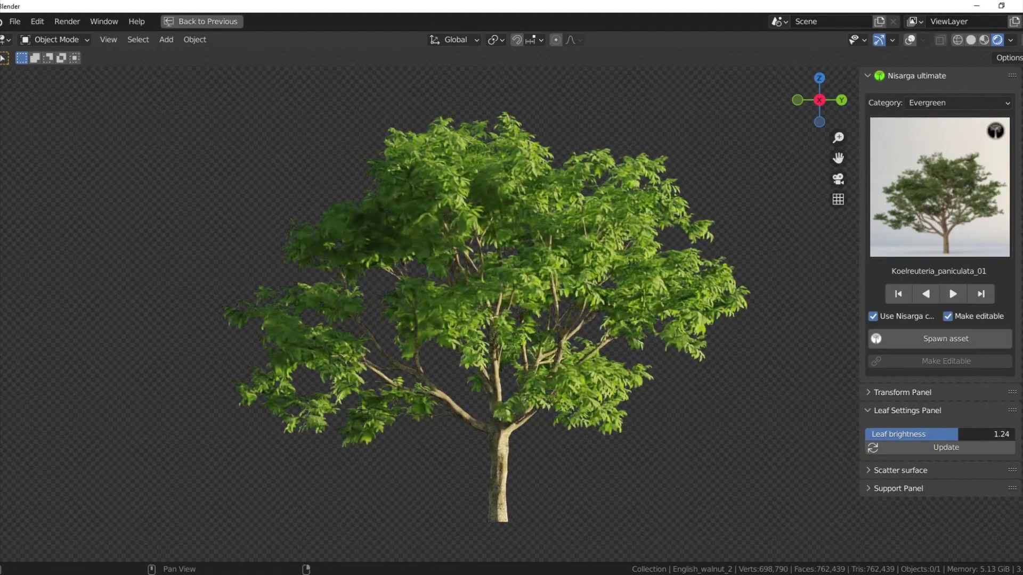
pyautogui.moveTo(1006, 434); pyautogui.dragTo(1010, 435)
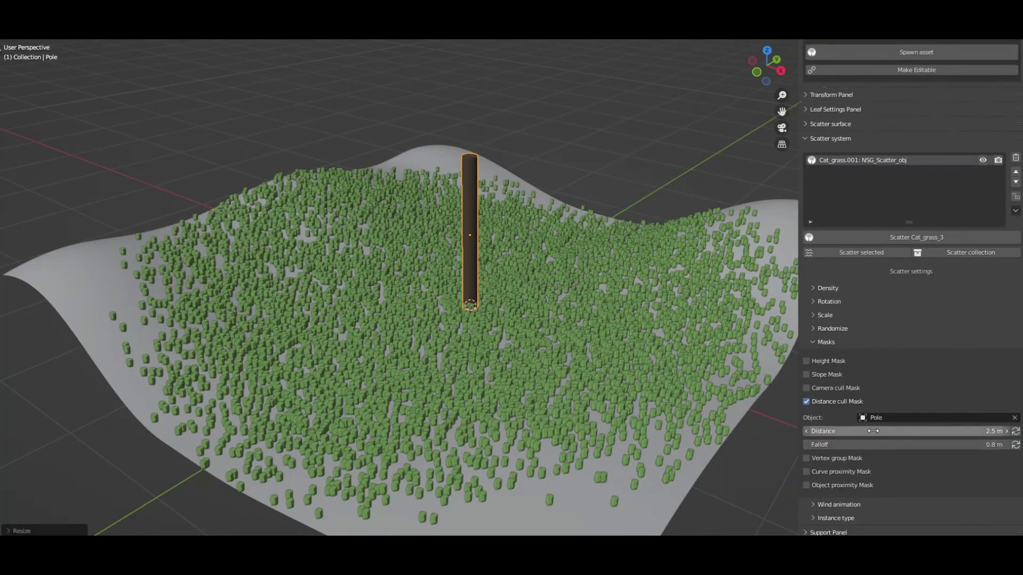
# Shrink the grass distance cull around the Pole to 1 m and tweak the cull range
pyautogui.moveTo(873, 431); pyautogui.dragTo(831, 431)
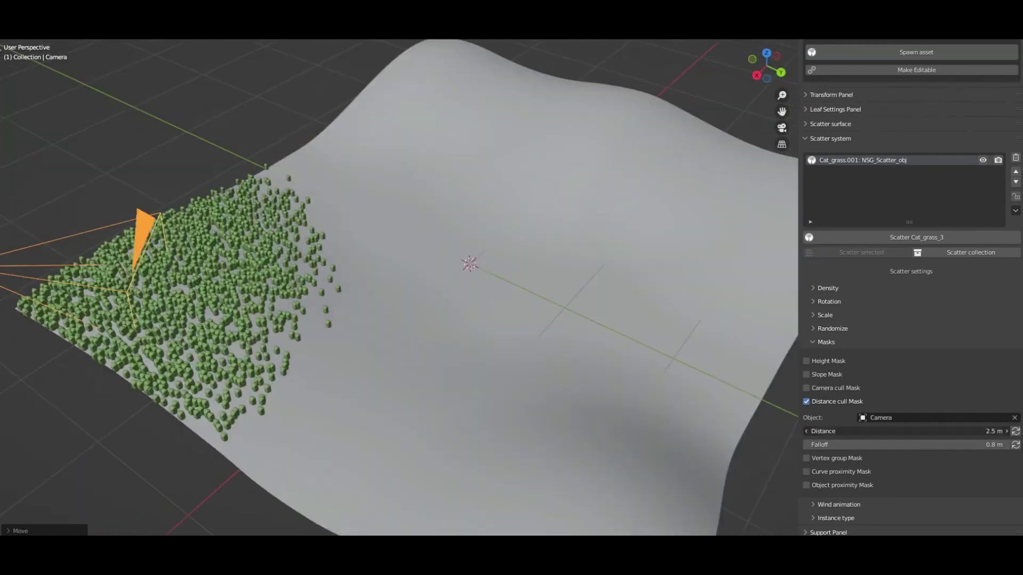
pyautogui.moveTo(906, 431); pyautogui.dragTo(980, 448)
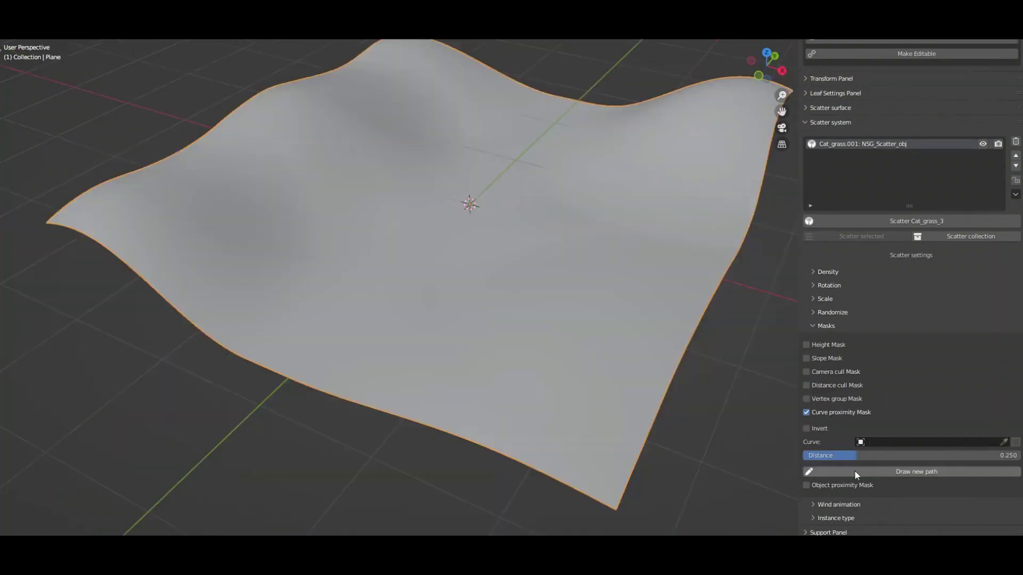
# Draw a winding path across the terrain and widen the grass-free band along it
pyautogui.click(854, 471)
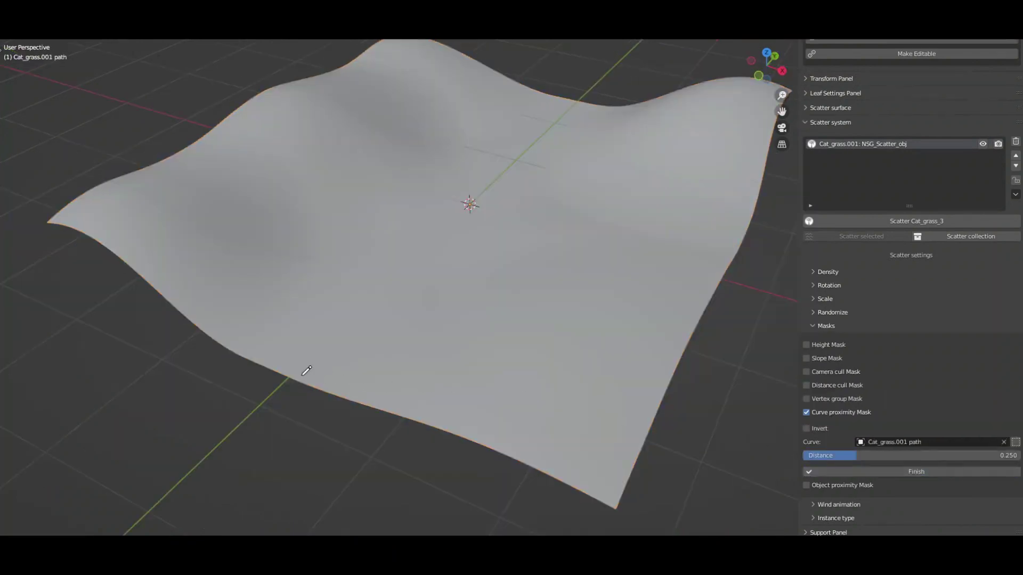
pyautogui.moveTo(578, 86); pyautogui.dragTo(575, 80)
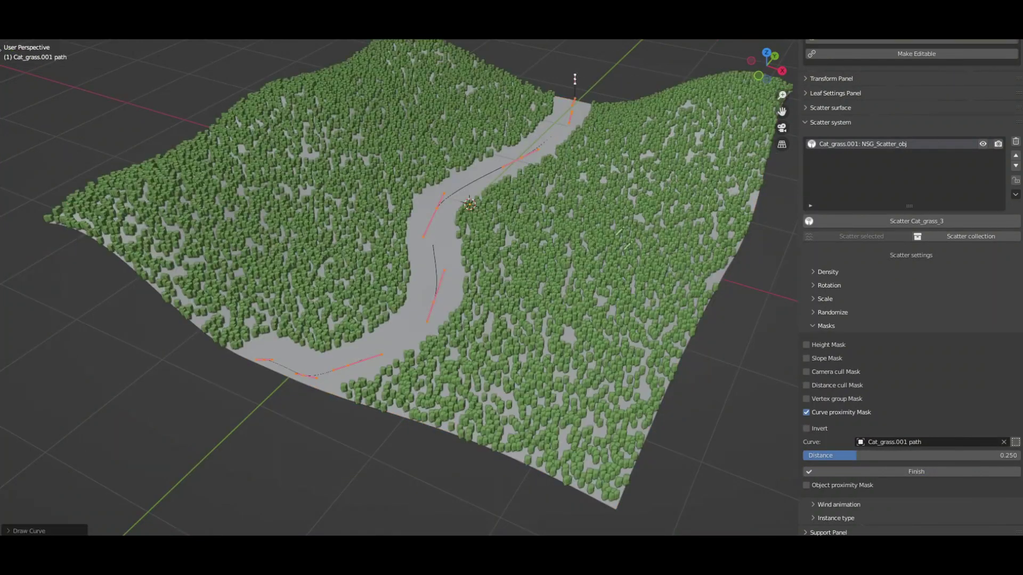
pyautogui.moveTo(876, 455)
pyautogui.mouseDown()
pyautogui.moveTo(916, 456)
pyautogui.moveTo(877, 455)
pyautogui.mouseUp()
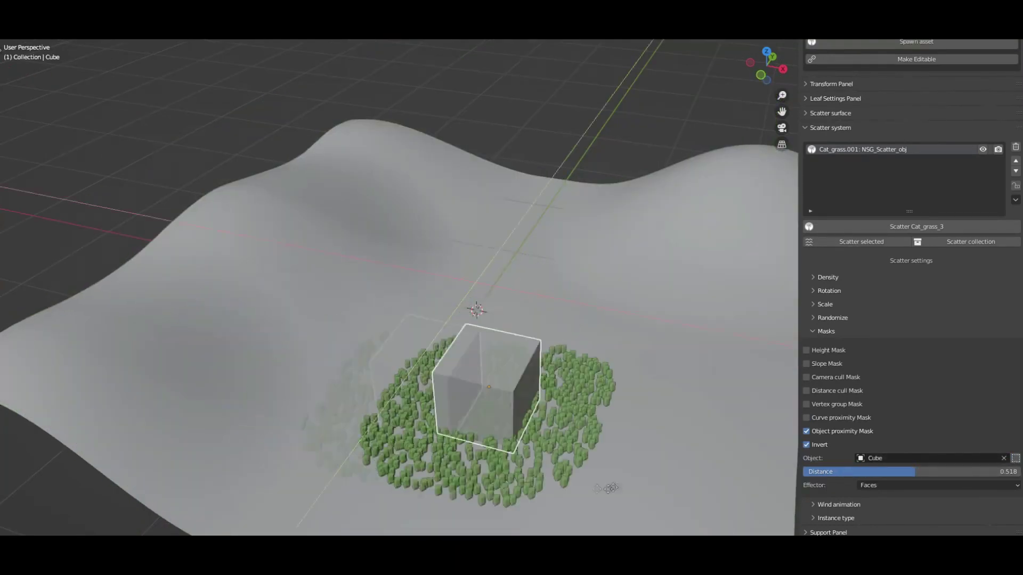
# Mask the grass around the Cube with a smaller clear area, testing the Invert toggle
pyautogui.click(826, 445)
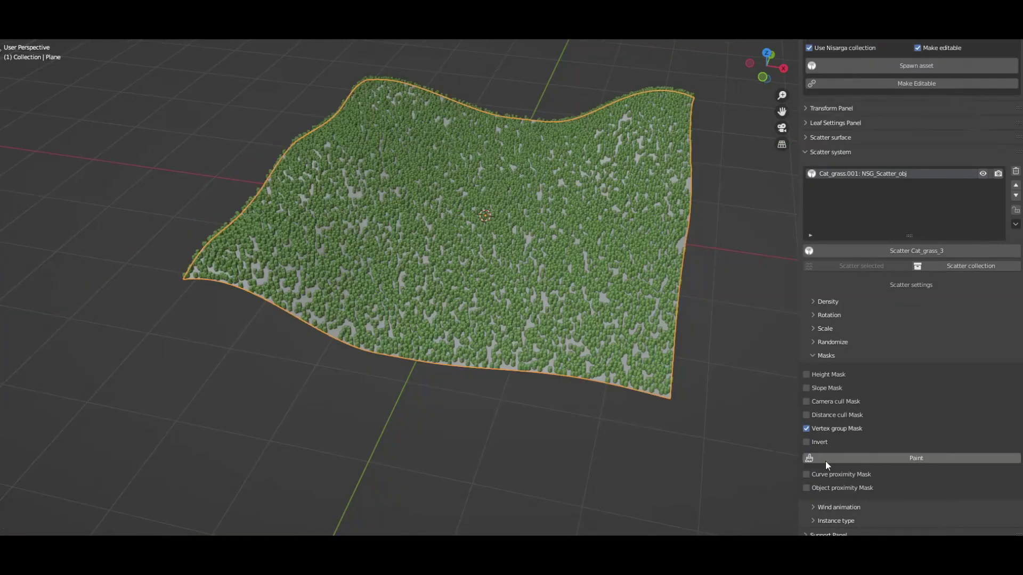
pyautogui.click(826, 462)
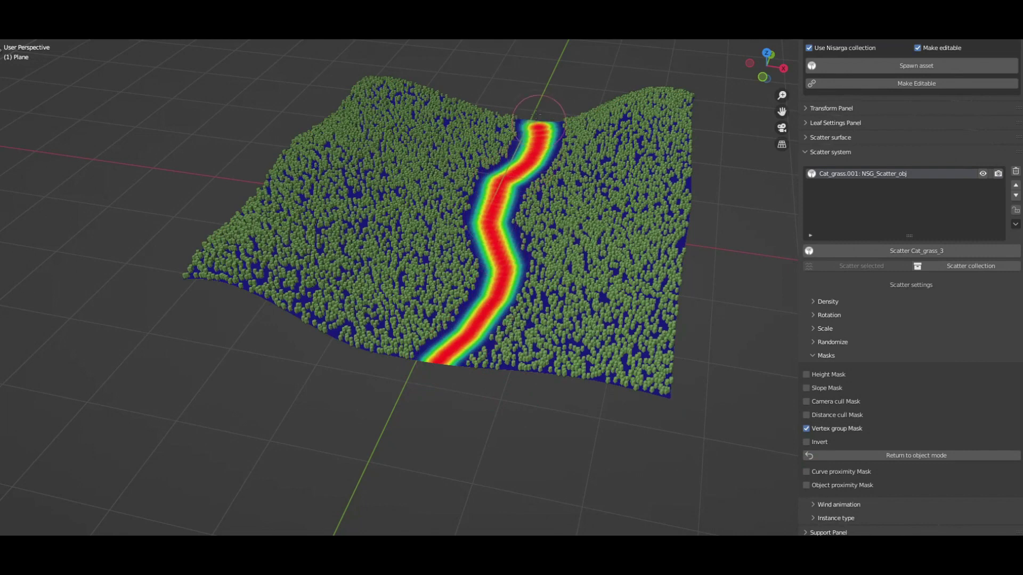
pyautogui.click(819, 441)
pyautogui.click(818, 441)
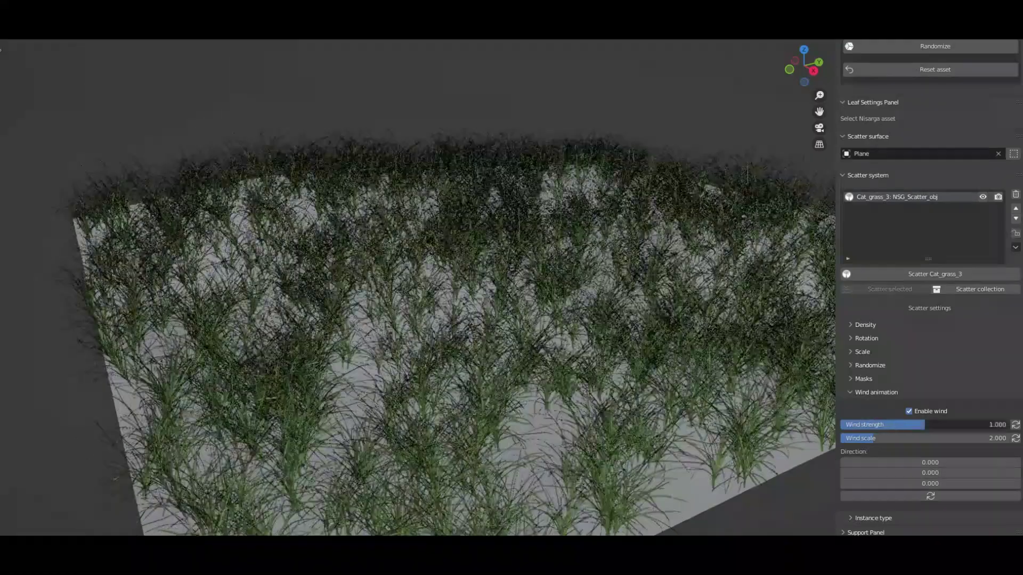
# Lower the grass Wind strength to about 0.33
pyautogui.moveTo(924, 425)
pyautogui.mouseDown()
pyautogui.moveTo(883, 424)
pyautogui.moveTo(904, 442)
pyautogui.moveTo(928, 442)
pyautogui.mouseUp()
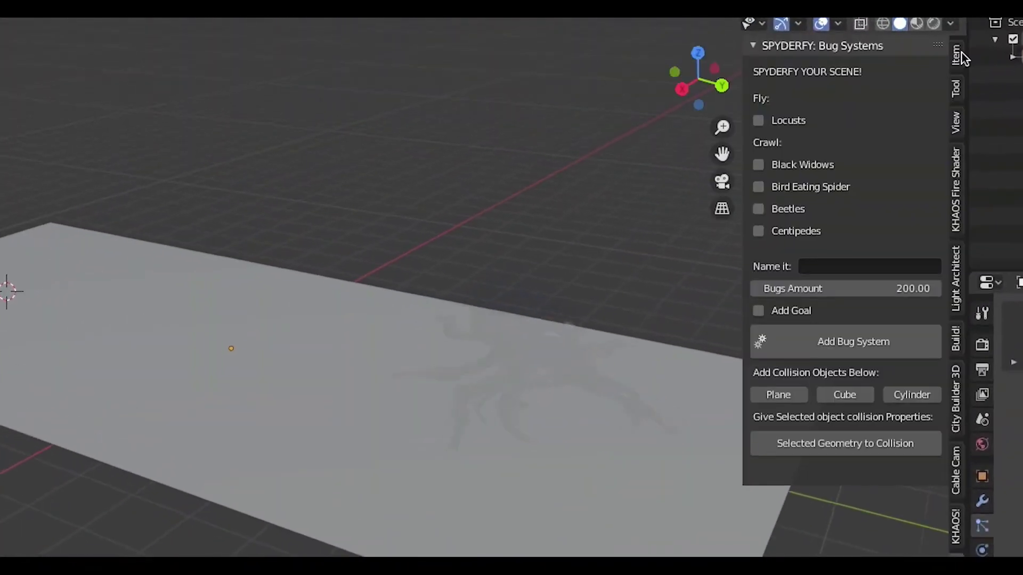
# Create the 'Bug Attack' bug system with Black Widows, Bird Eating Spider and Beetles
pyautogui.click(758, 165)
pyautogui.click(758, 186)
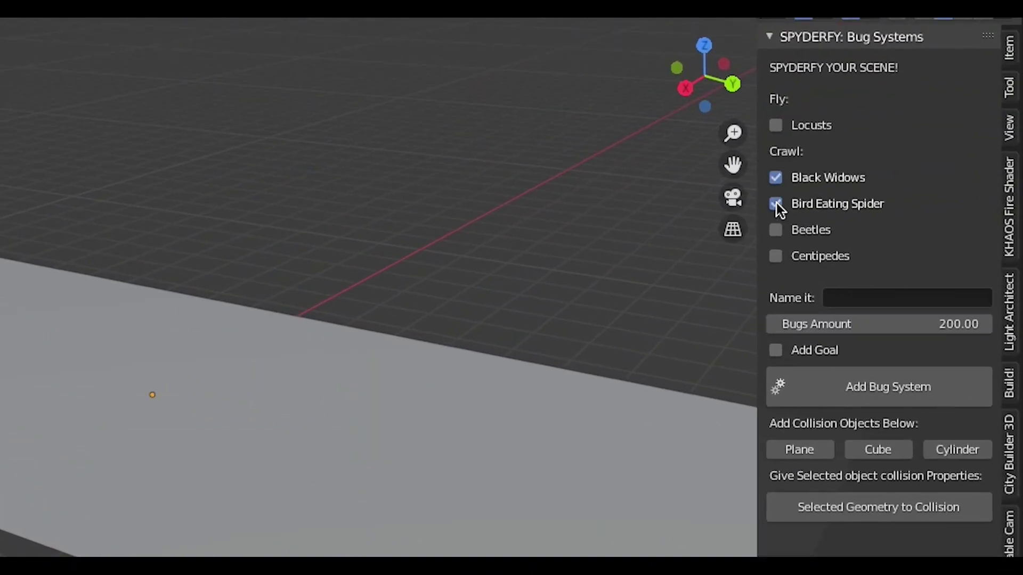
pyautogui.click(776, 231)
pyautogui.click(871, 298)
pyautogui.write('Bug Attack')
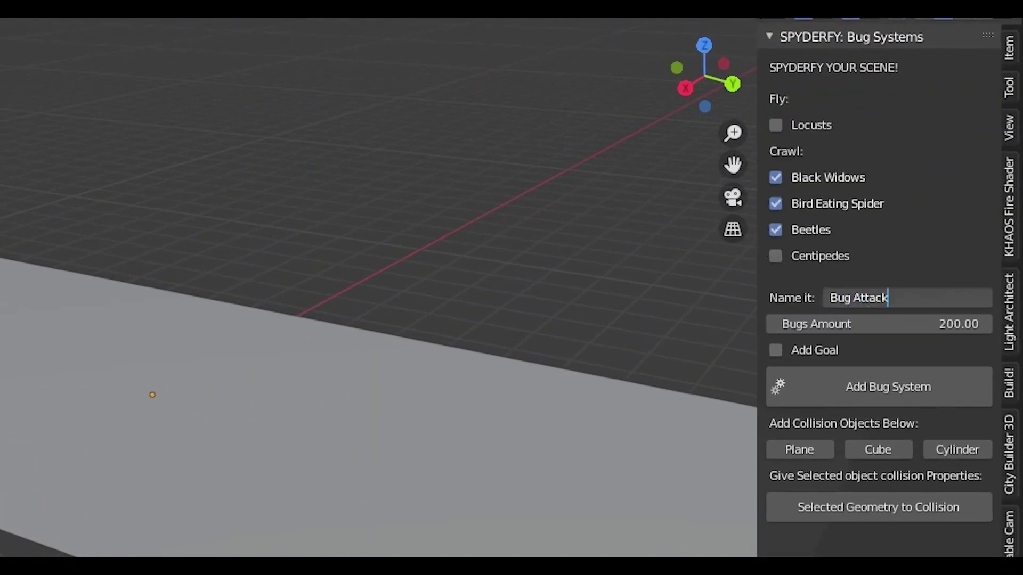
pyautogui.click(877, 388)
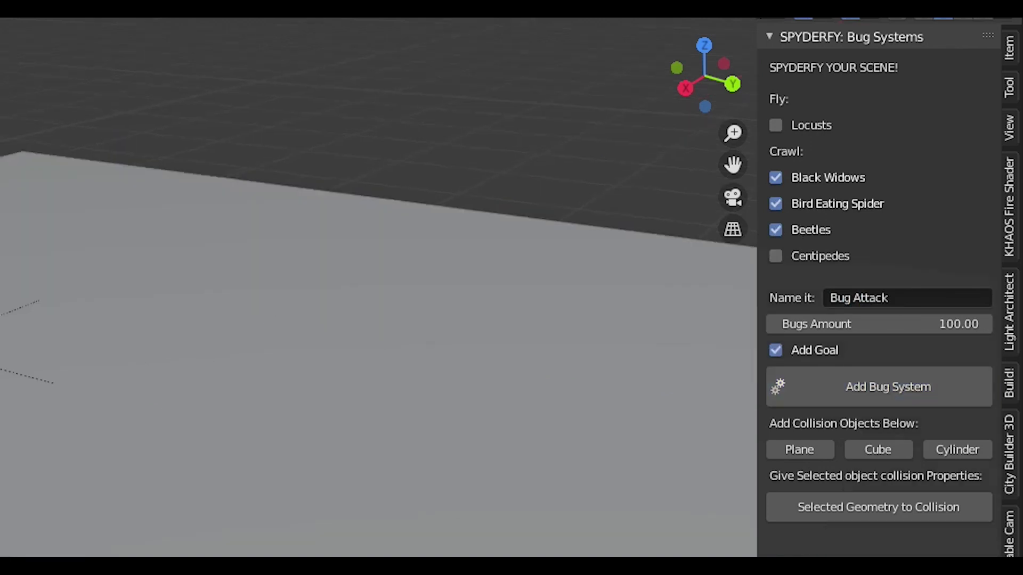